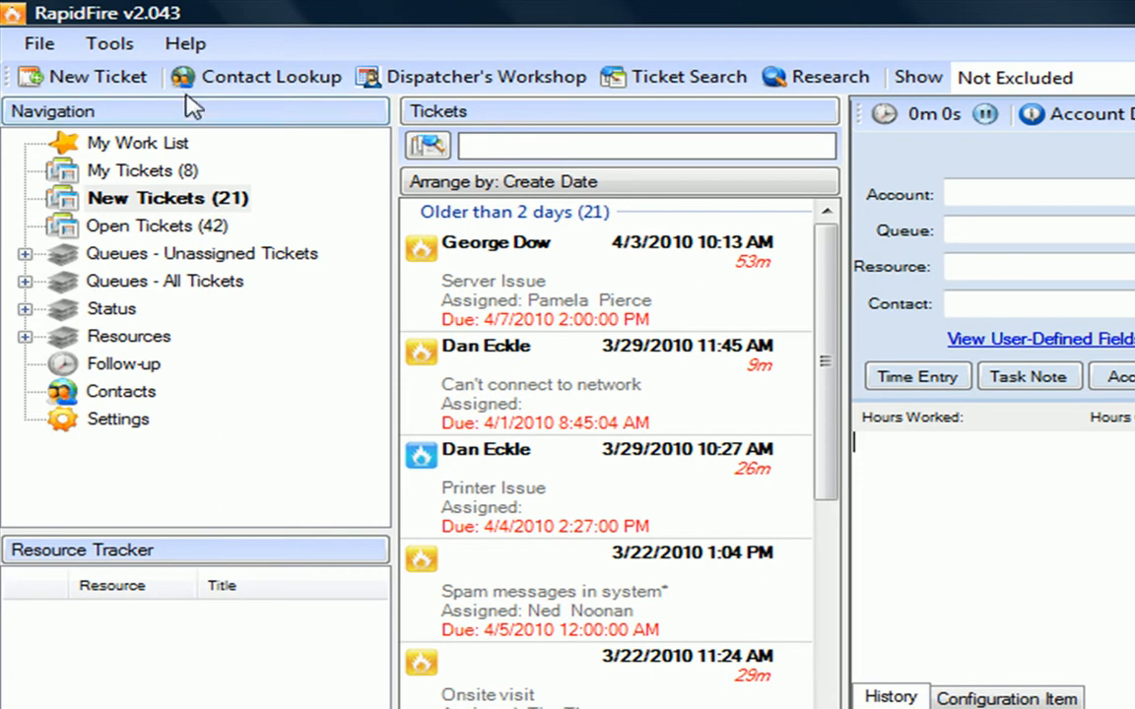
# - Start a new ticket and set its account to Autotask Corporation
pyautogui.click(109, 86)
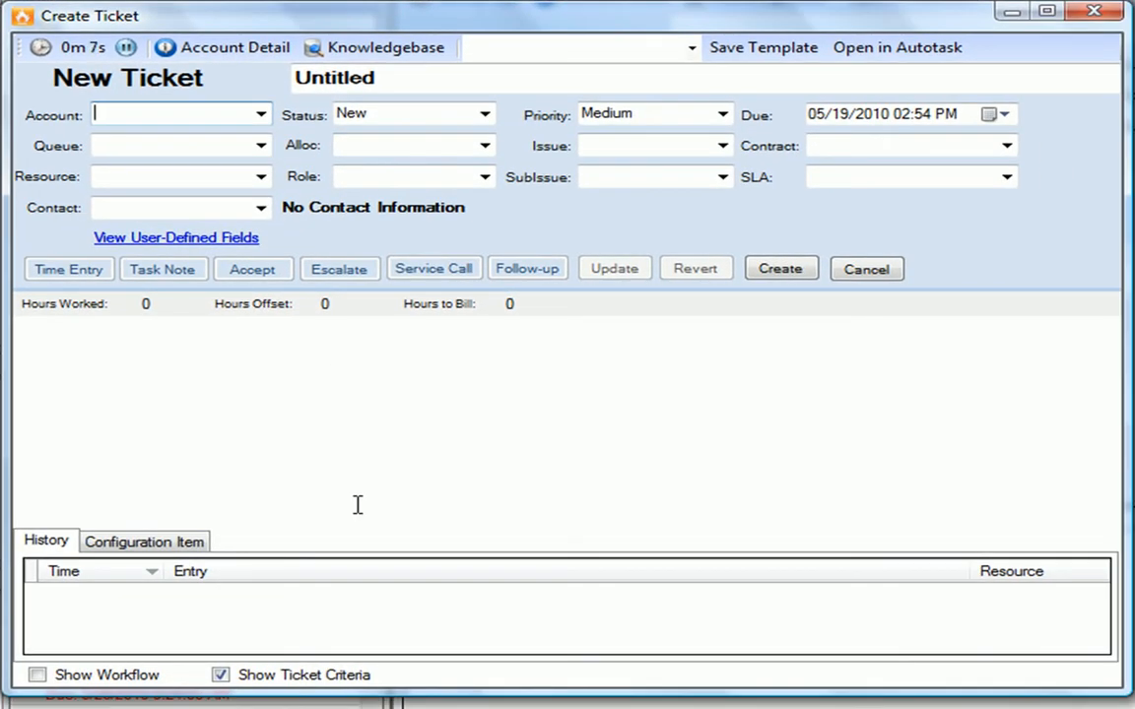
pyautogui.click(264, 116)
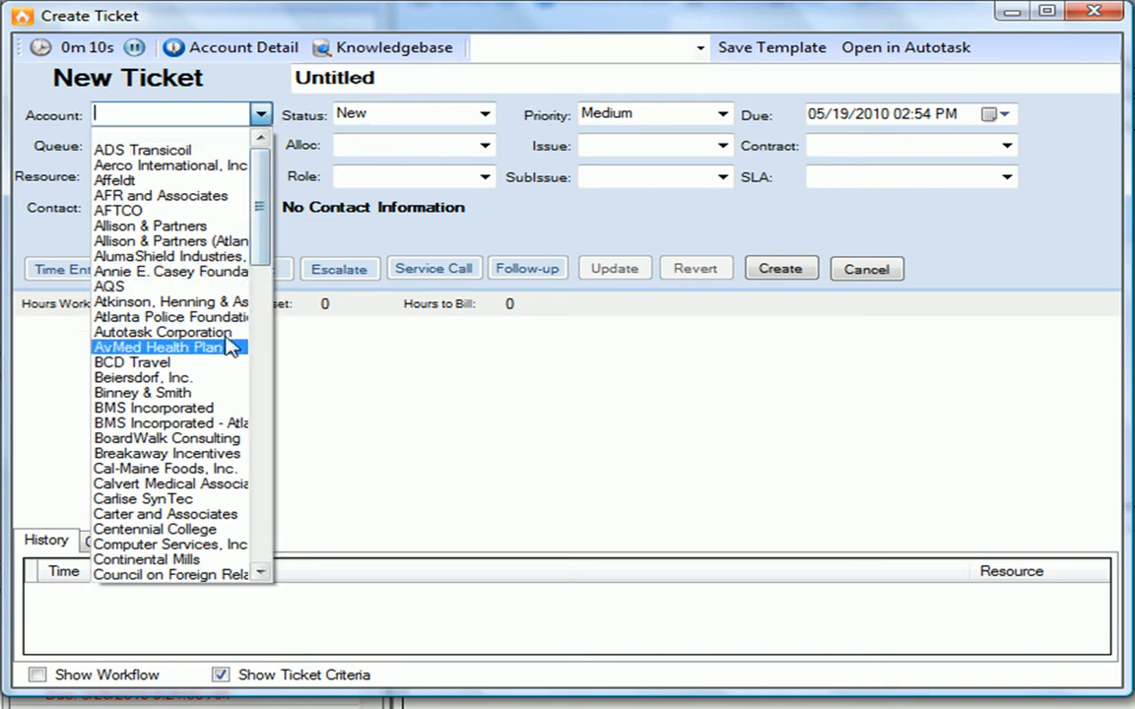
pyautogui.click(222, 332)
# - Set the ticket's queue to Managed Services Alerts and its allocation code to Sales Presentation
pyautogui.click(261, 148)
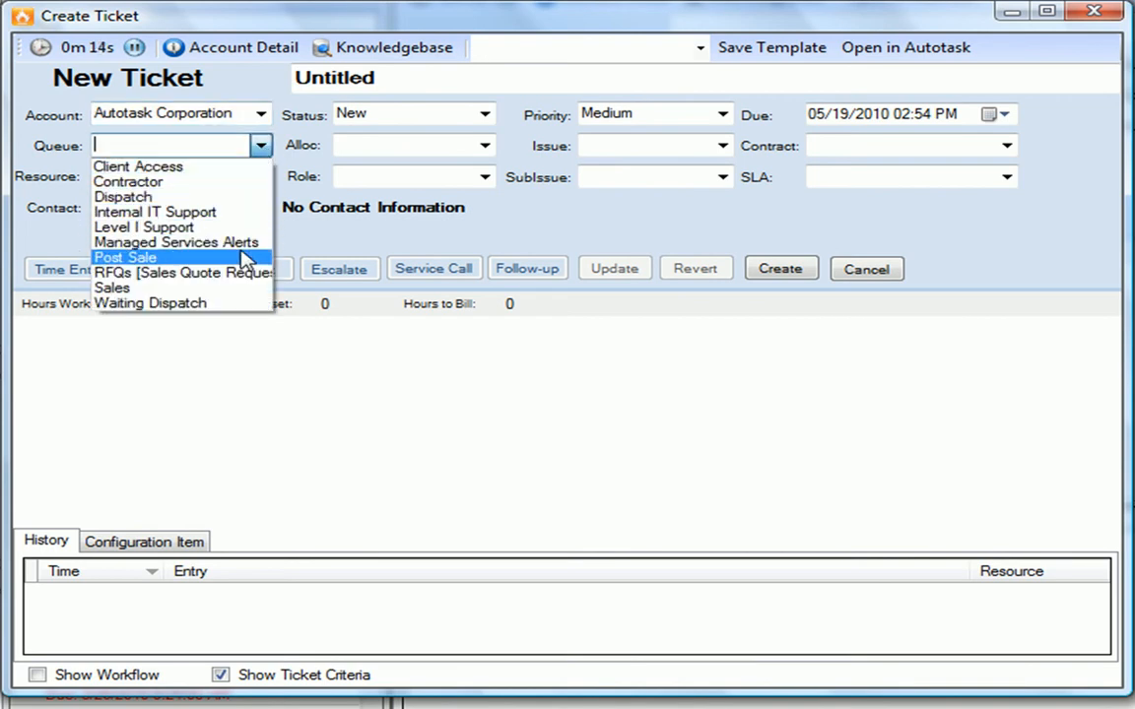
pyautogui.click(244, 247)
pyautogui.click(262, 177)
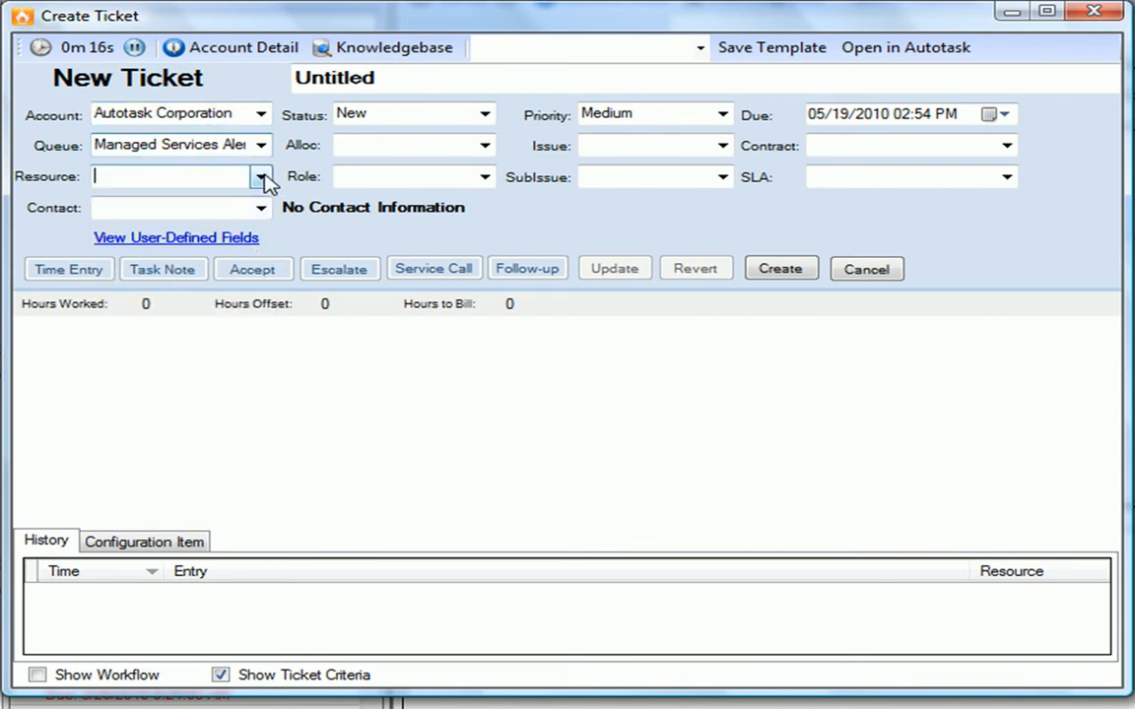
pyautogui.click(262, 178)
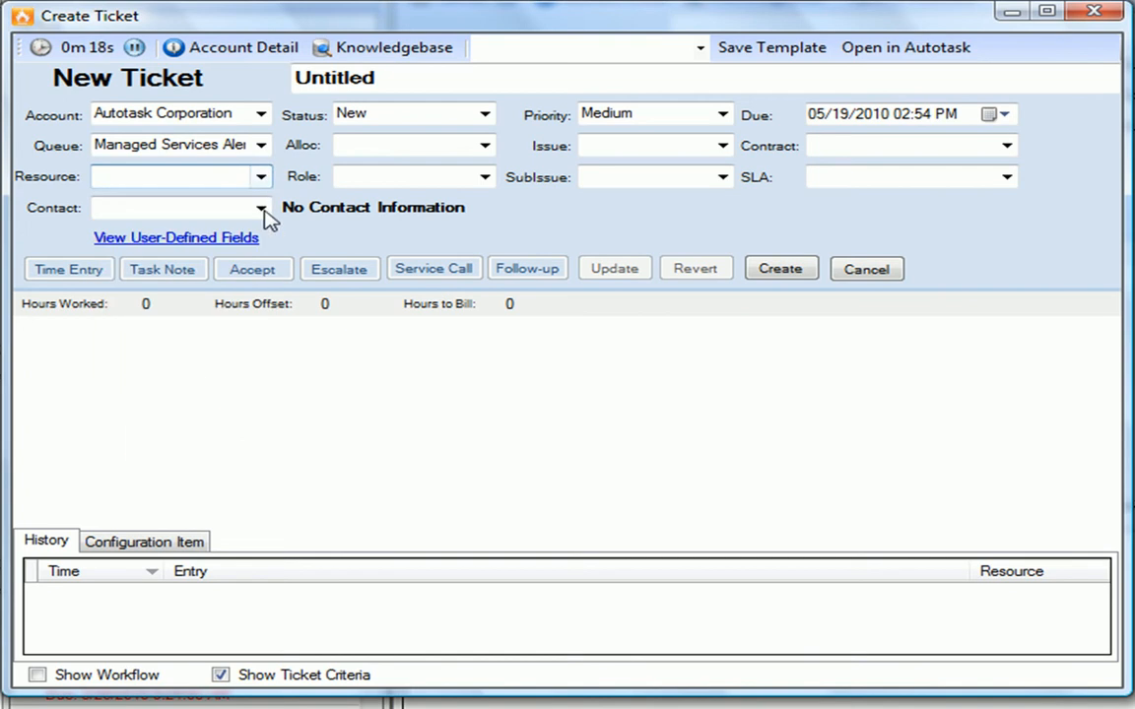
pyautogui.click(485, 144)
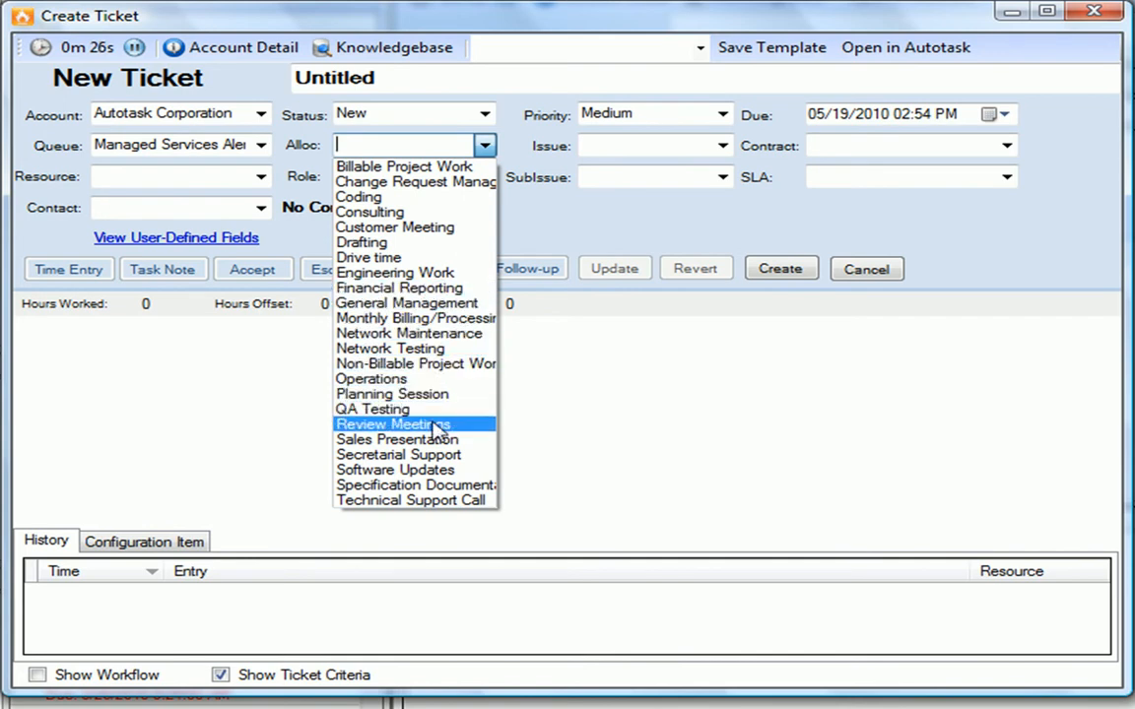
pyautogui.click(440, 445)
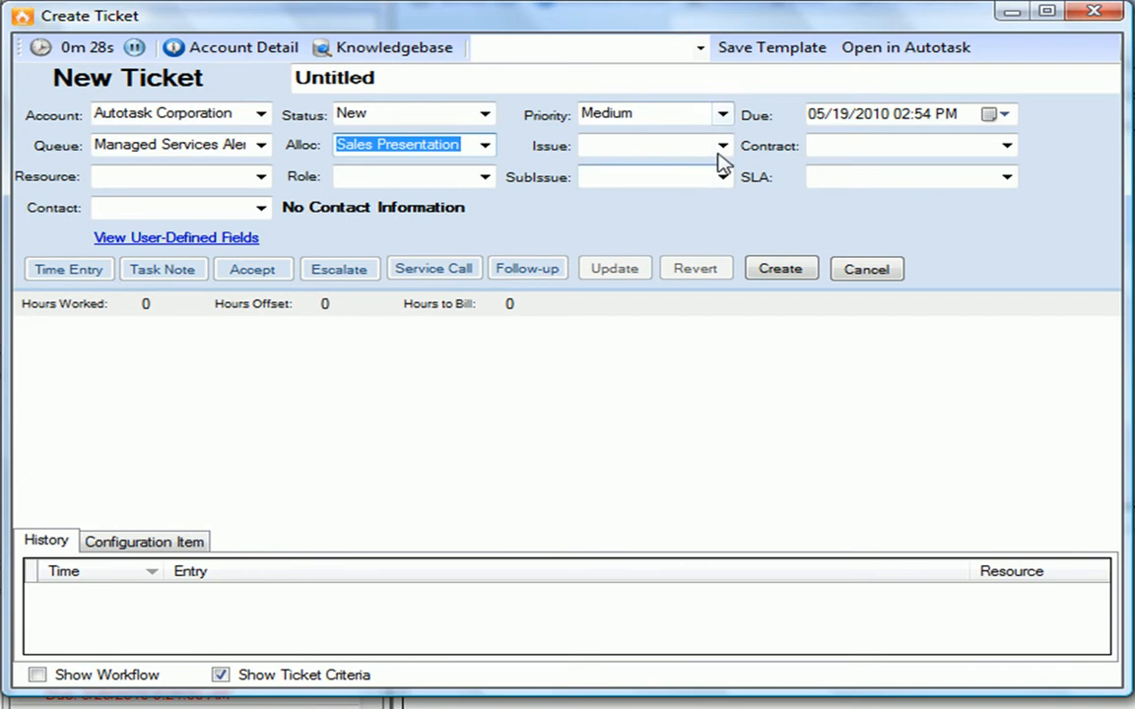
# - Set the ticket's issue to Training and its sub-issue to Remote
pyautogui.click(722, 145)
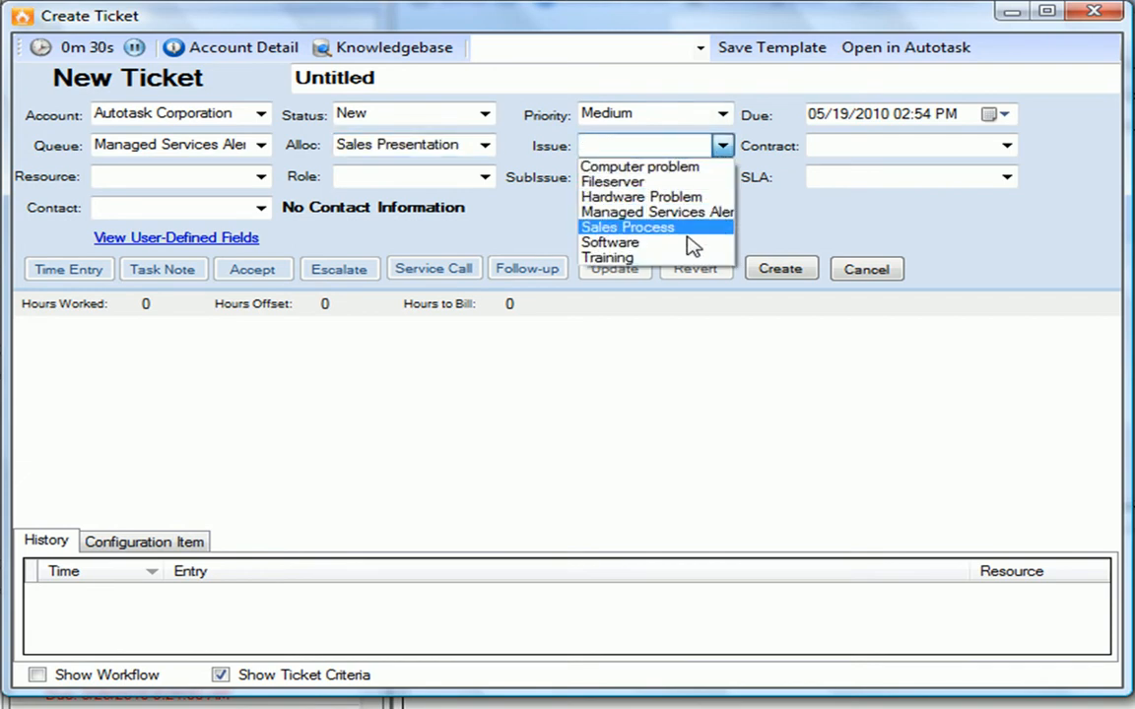
pyautogui.click(689, 258)
pyautogui.click(722, 178)
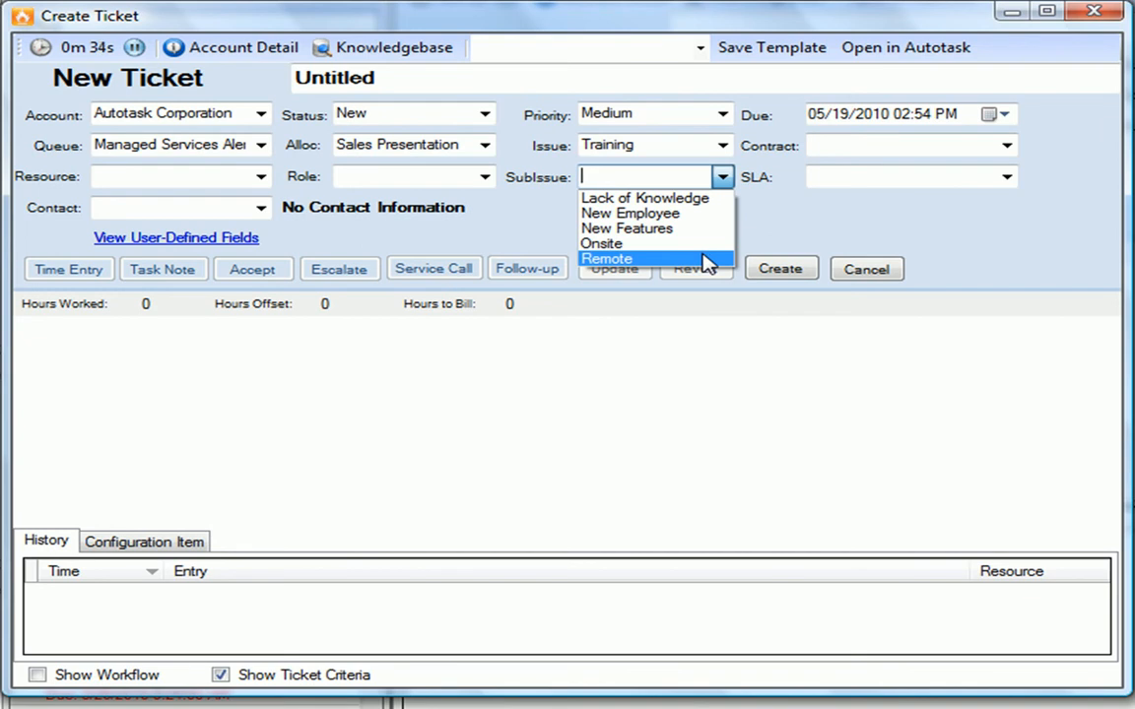
pyautogui.click(705, 260)
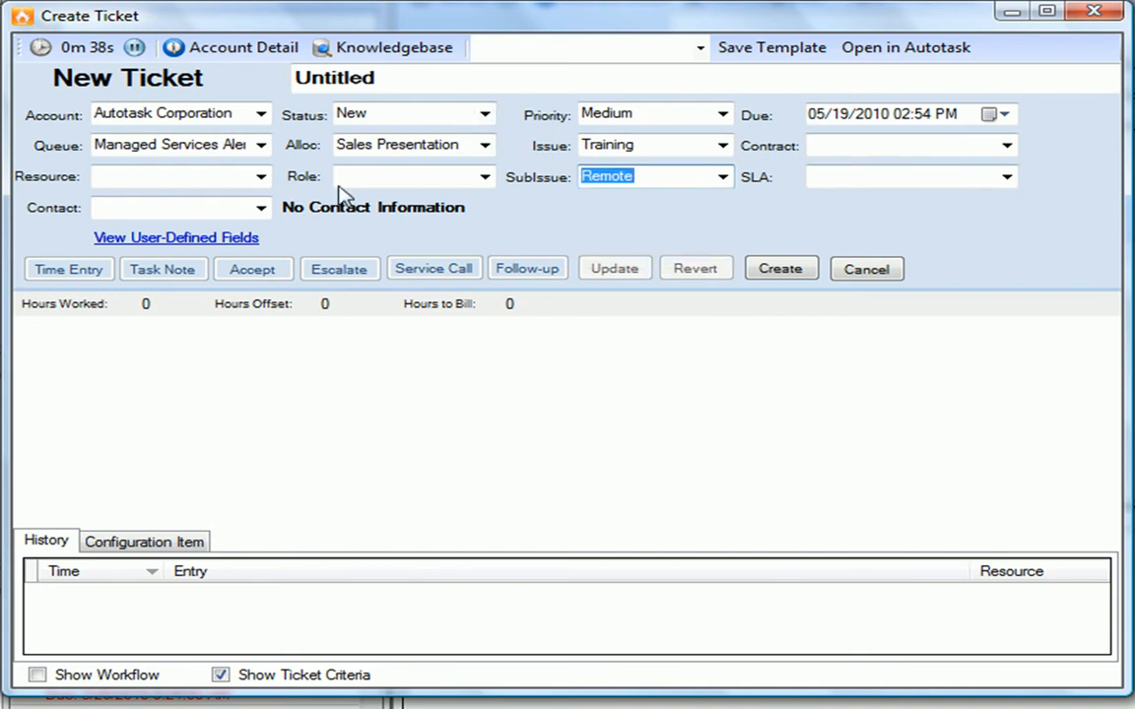
pyautogui.click(486, 115)
pyautogui.click(487, 115)
# - Title the ticket 'here is a subject' and enter the description 'here is a description'
pyautogui.click(296, 69)
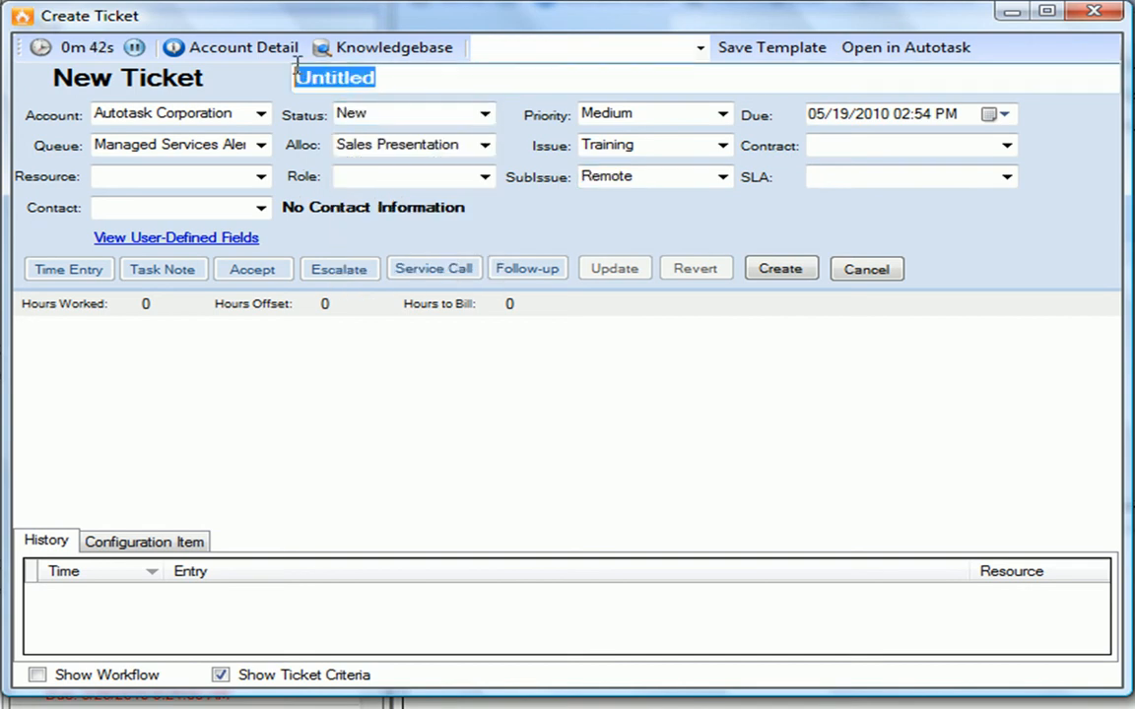
pyautogui.press('BackSpace')
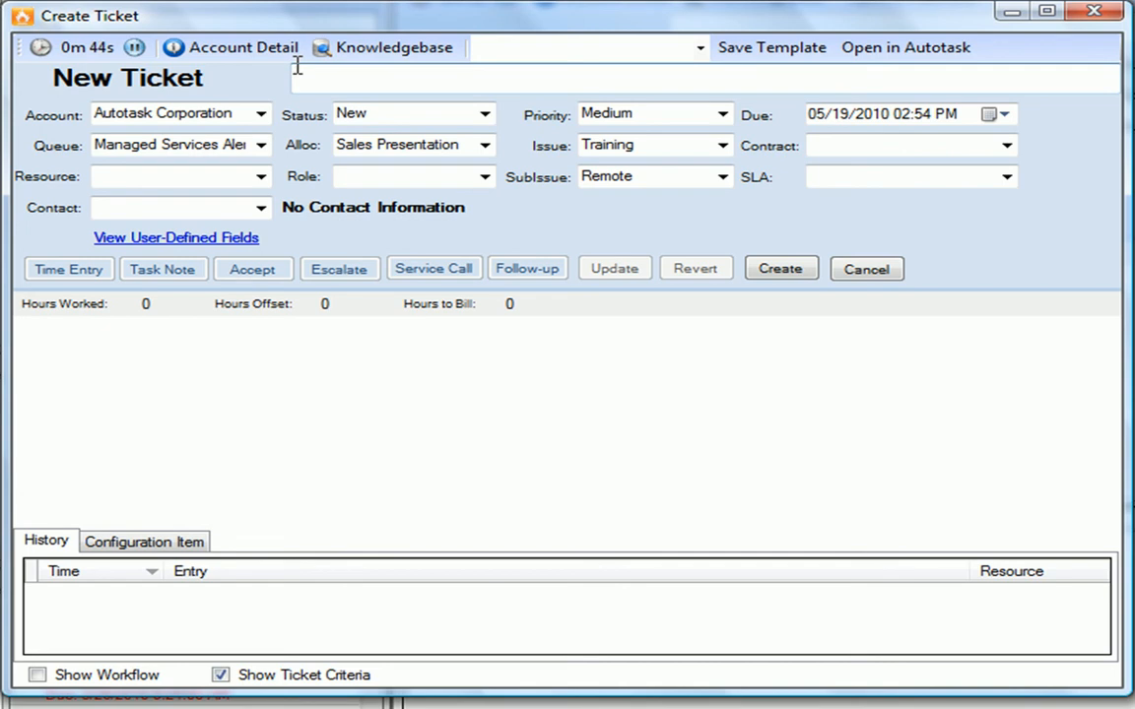
pyautogui.write('here is a subject')
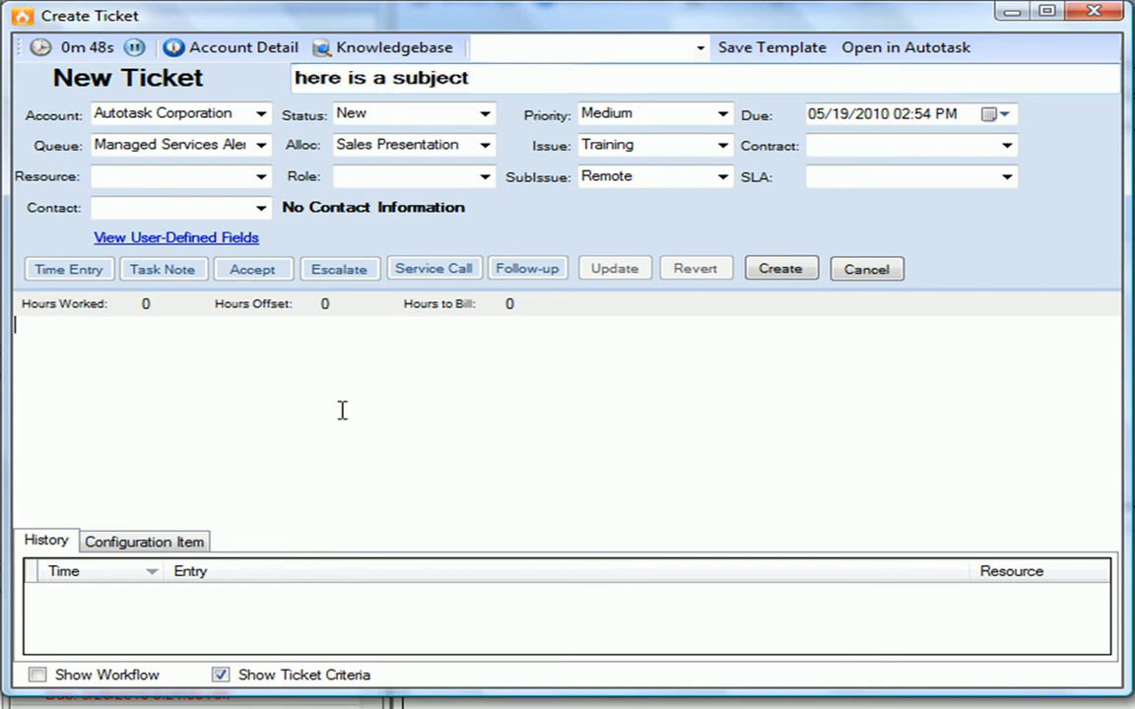
pyautogui.write('here is a desc')
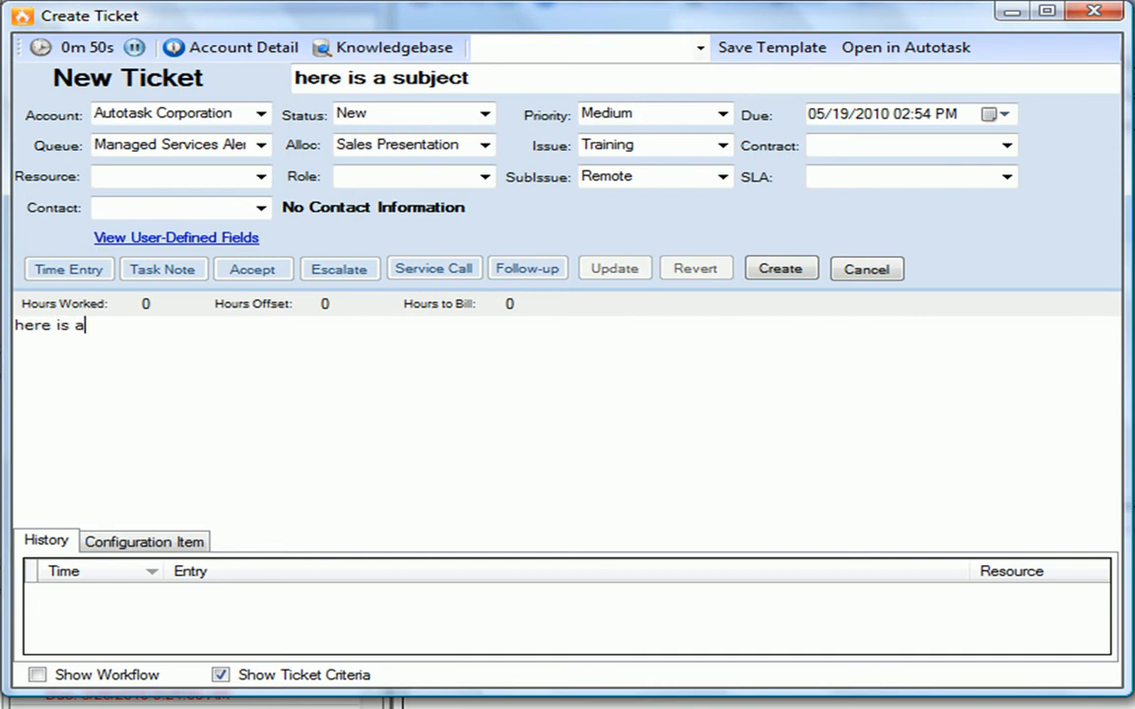
pyautogui.write('ription')
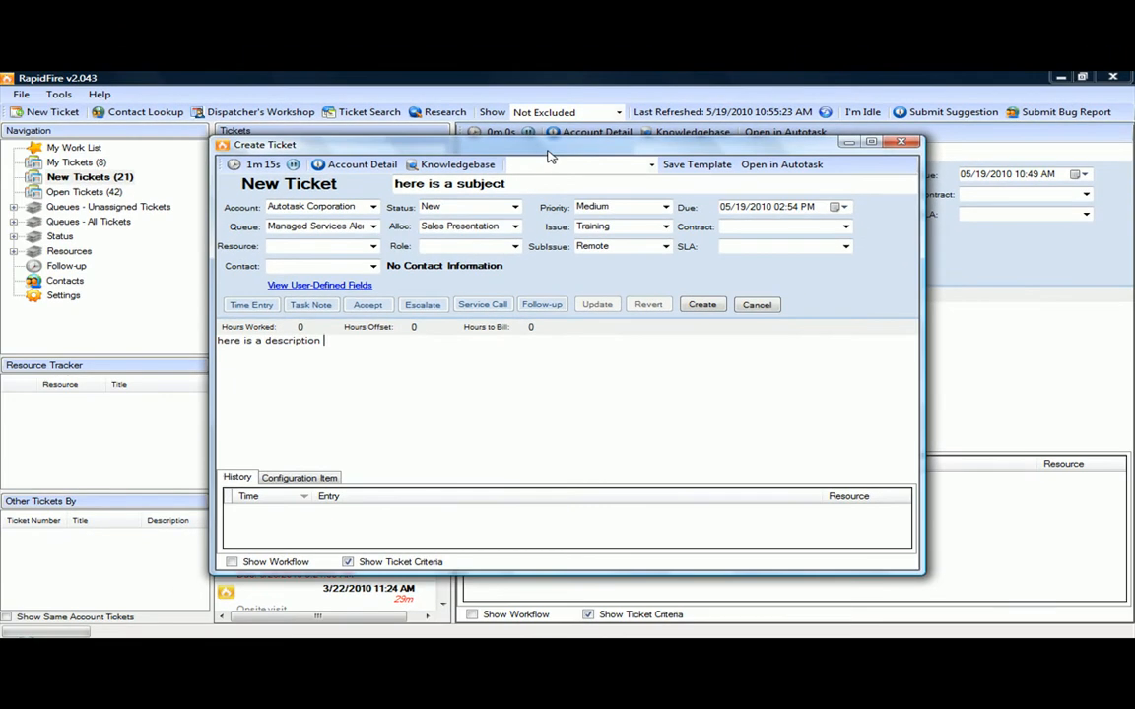
# - Close the Create Ticket window without creating it and open the Printer Issue ticket from the list
pyautogui.moveTo(549, 156); pyautogui.dragTo(582, 173)
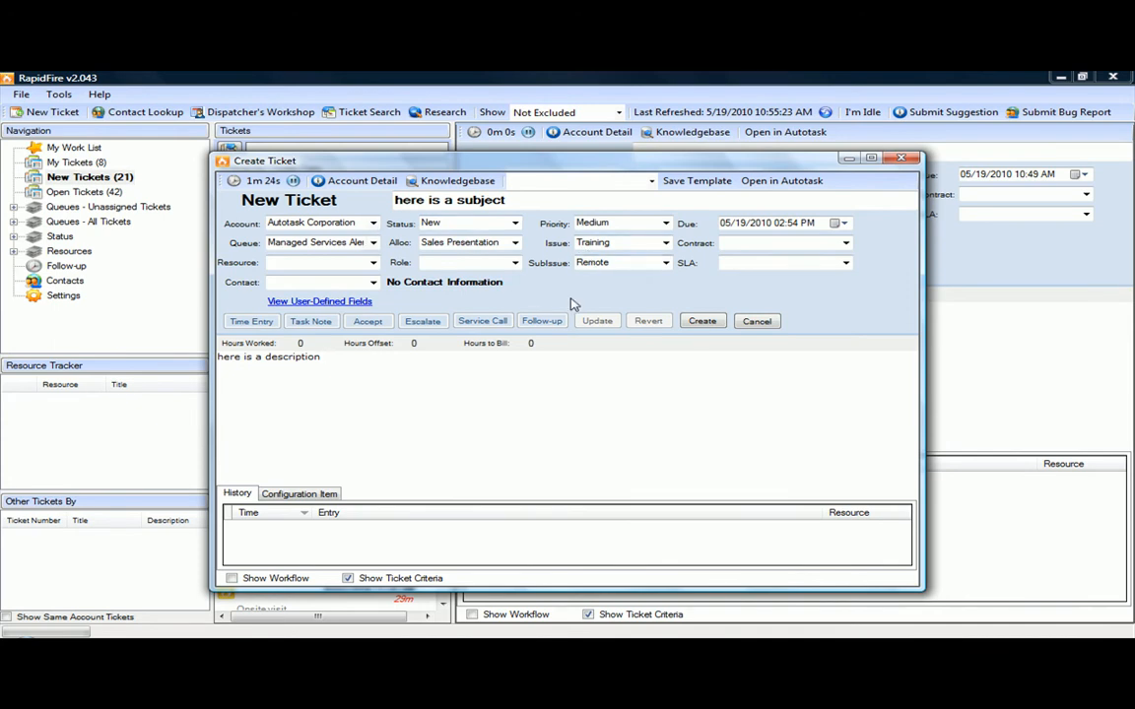
pyautogui.click(893, 158)
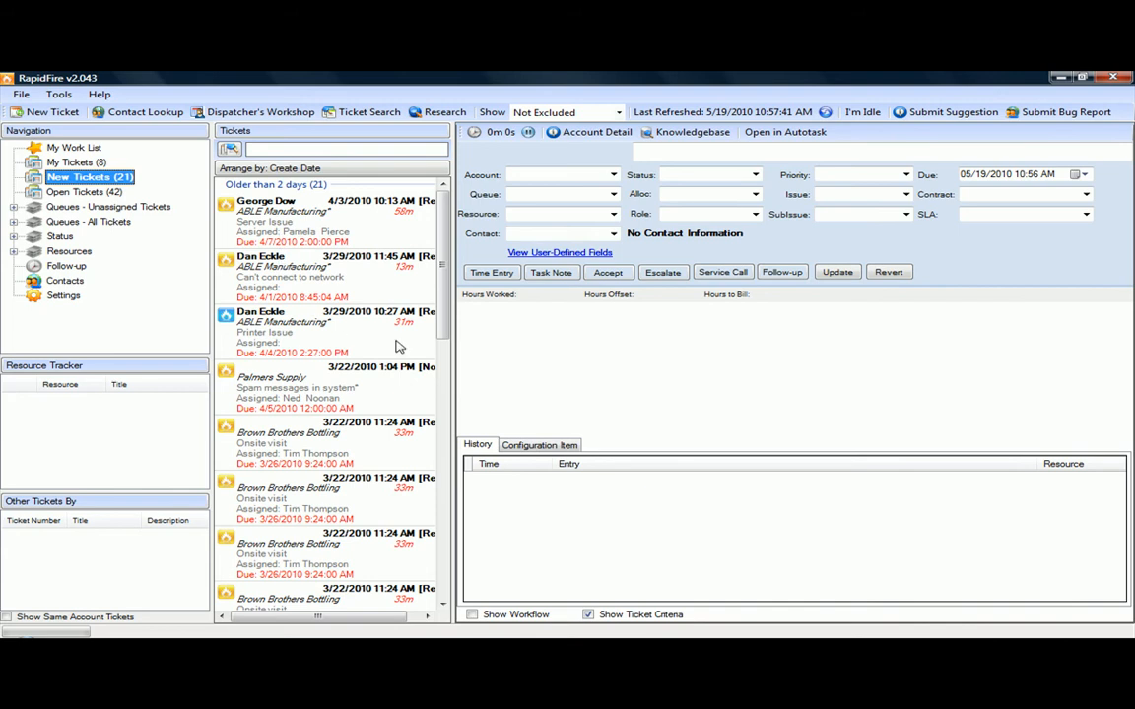
pyautogui.click(353, 341)
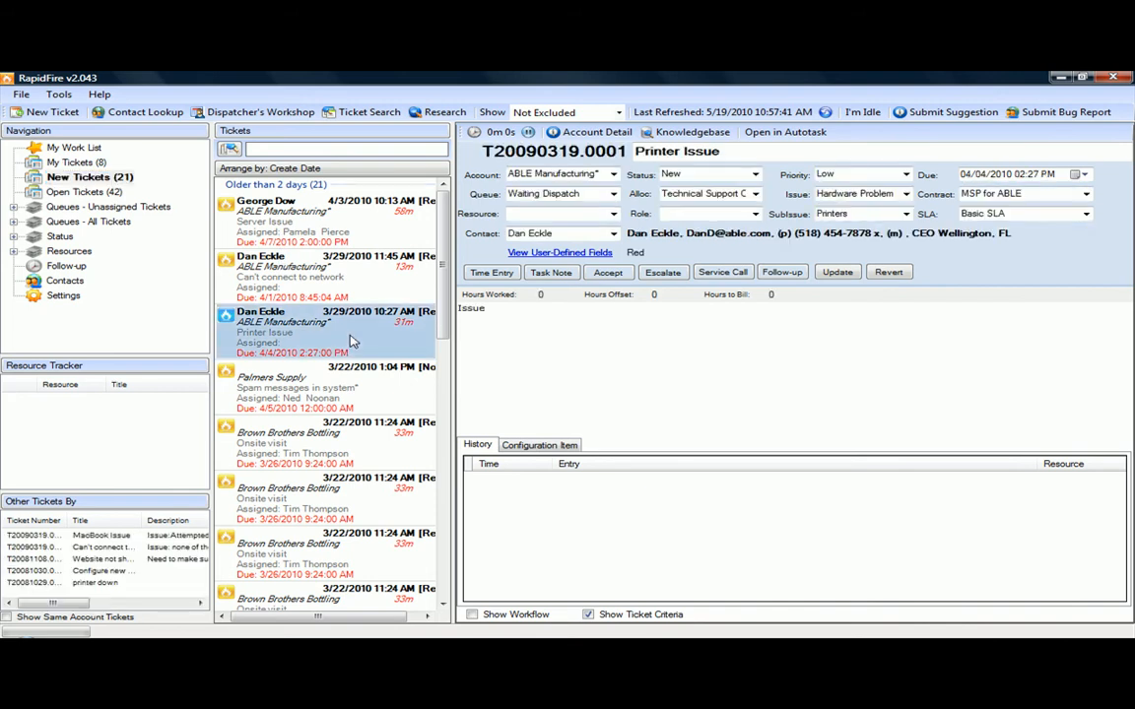
# - Add the line 'more information on the description' below the ticket's description after a few blank lines
pyautogui.click(880, 320)
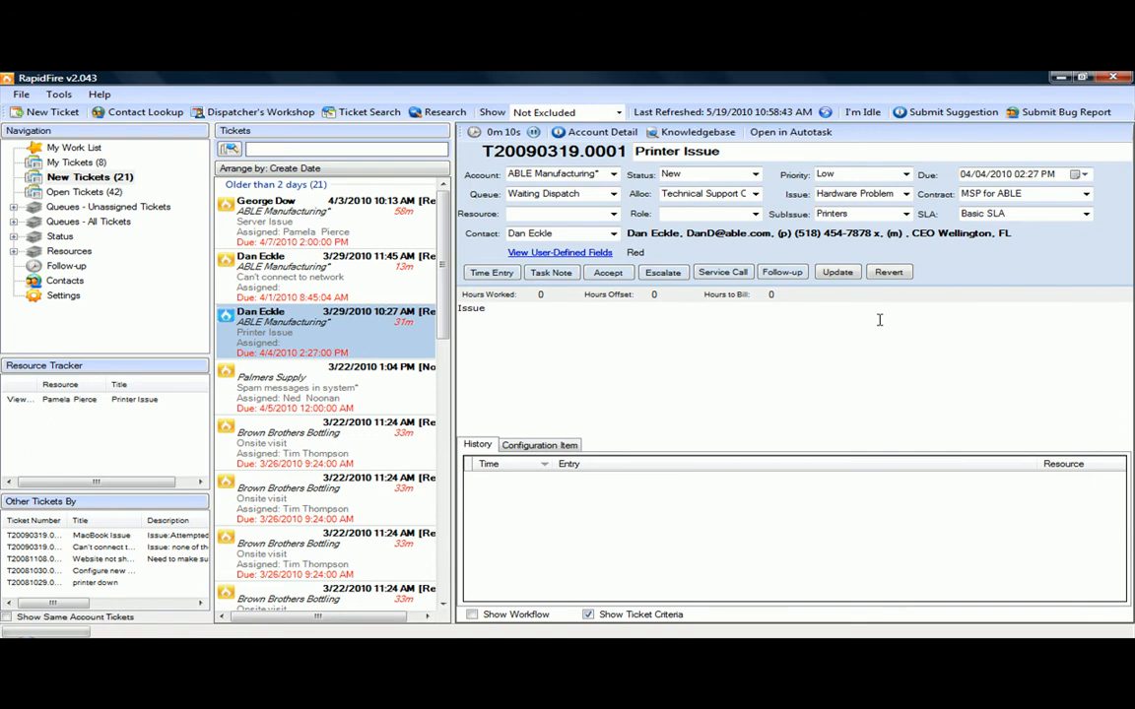
pyautogui.press('Return')
pyautogui.press('Return')
pyautogui.press('Return')
pyautogui.write('more information on the description')
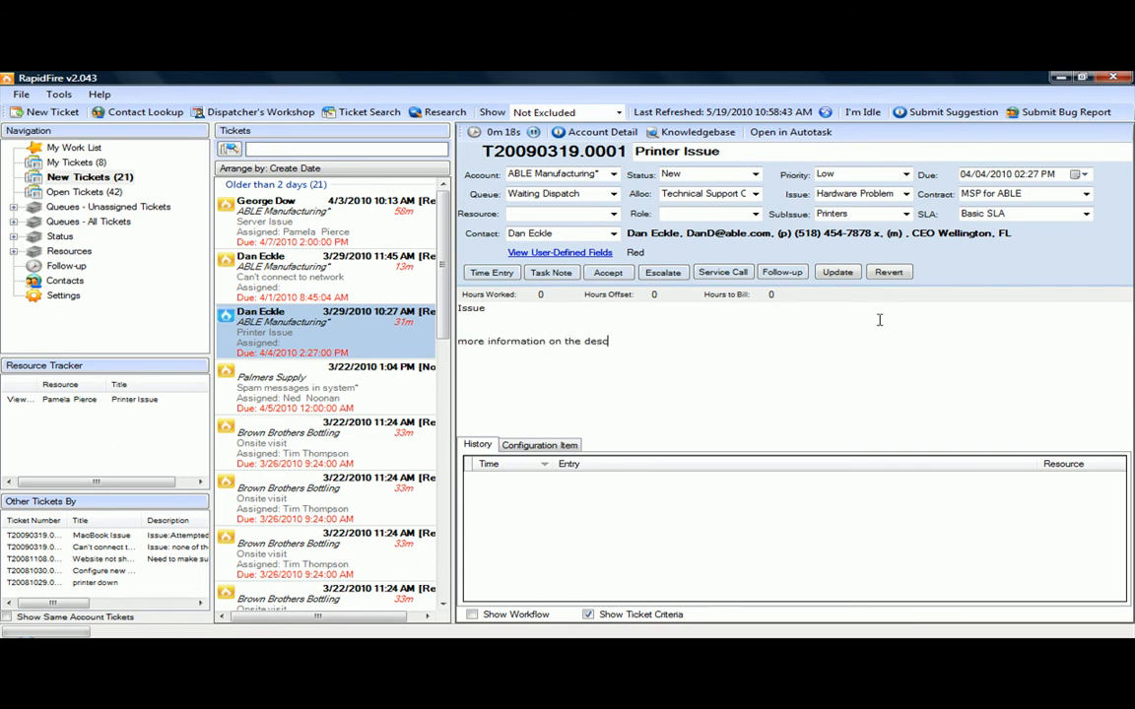
# - Append 'edited the header' to the ticket title, then select and delete that added text
pyautogui.click(756, 153)
pyautogui.write('e')
pyautogui.write('dit')
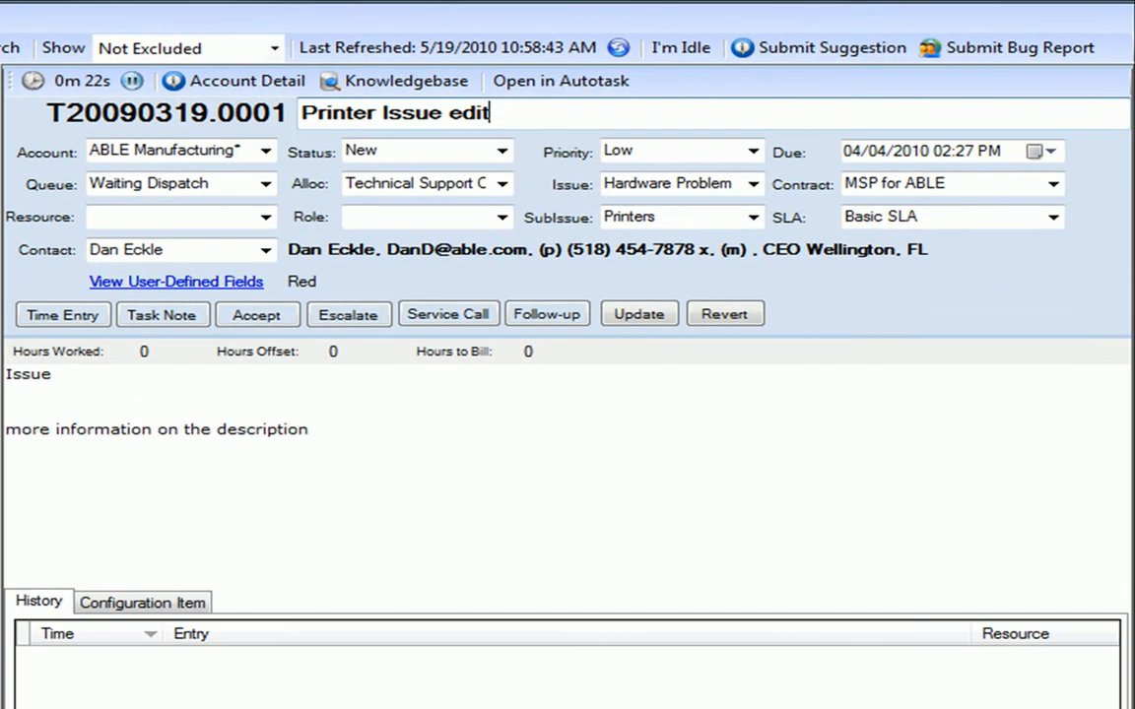
pyautogui.write('ed the header')
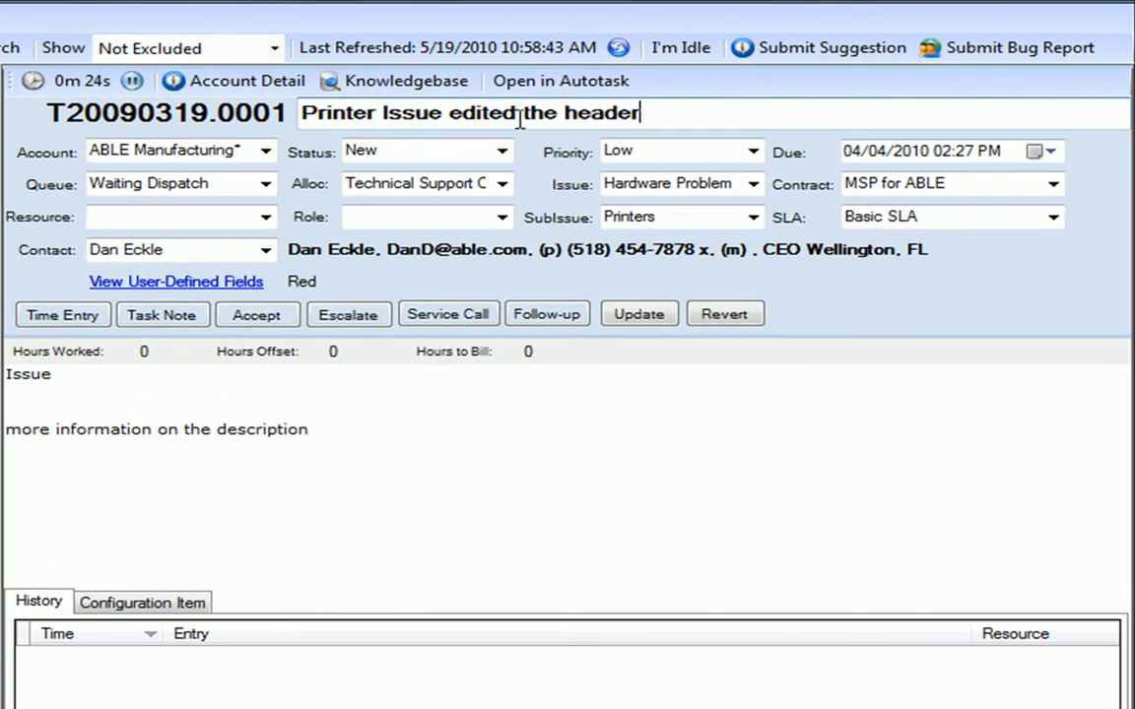
pyautogui.moveTo(641, 112); pyautogui.dragTo(450, 112)
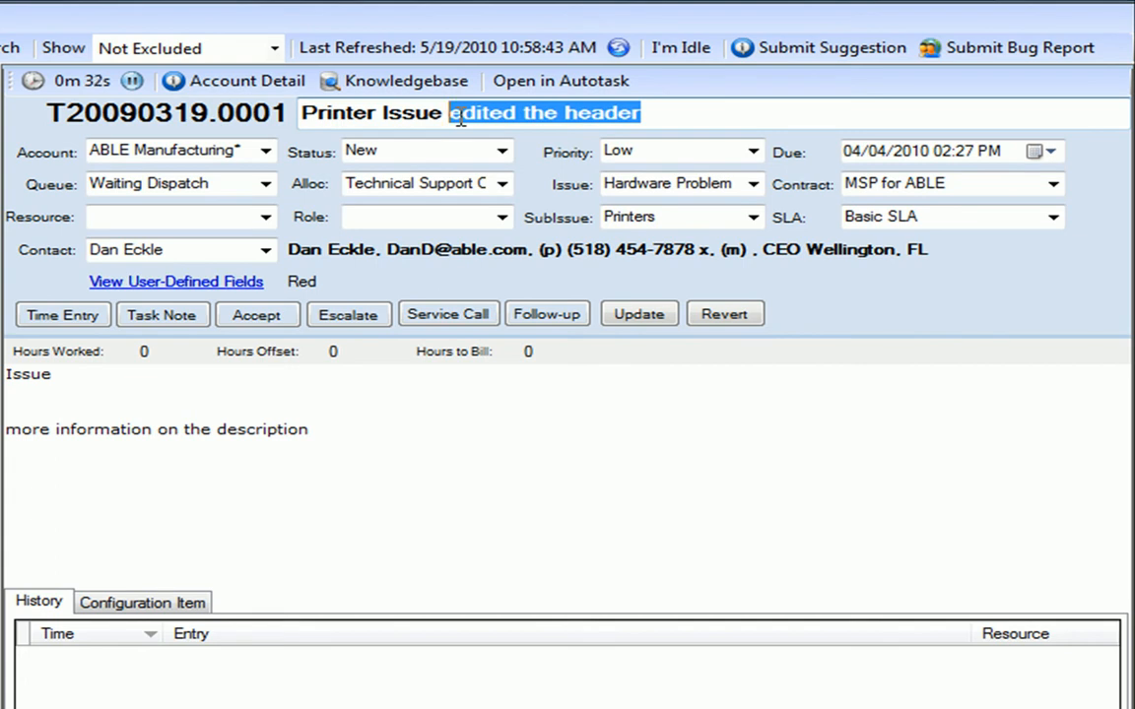
pyautogui.press('BackSpace')
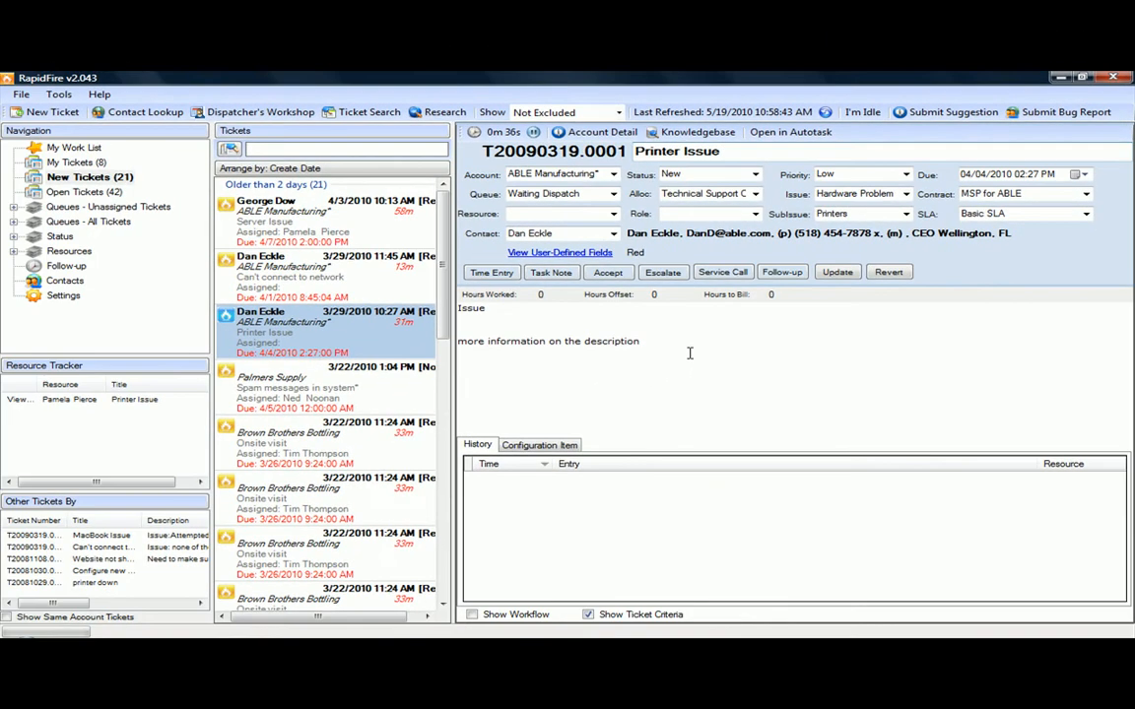
# - Delete the added 'more information on the description' line from the description
pyautogui.moveTo(664, 343); pyautogui.dragTo(666, 324)
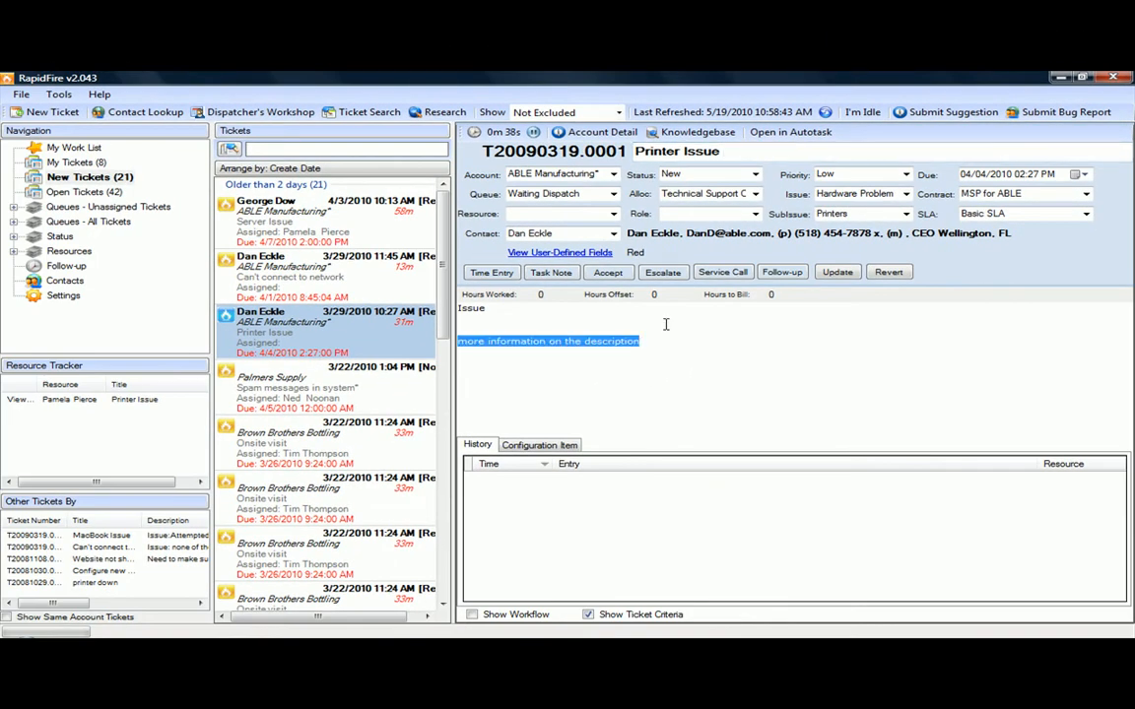
pyautogui.press('BackSpace')
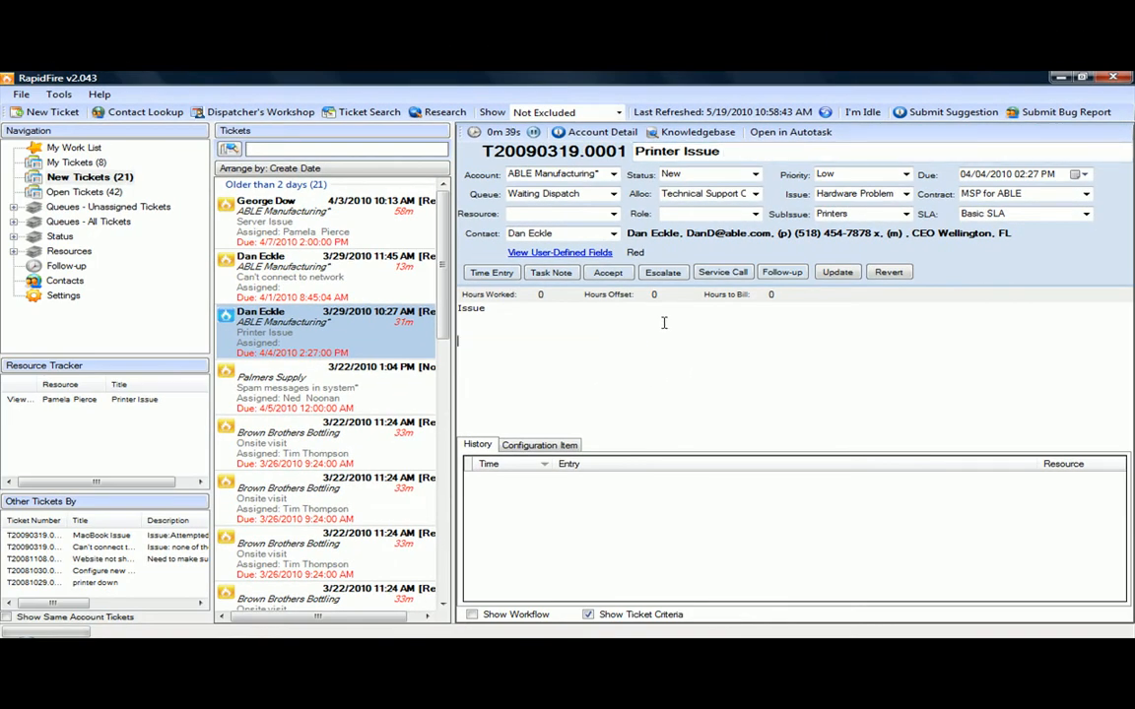
pyautogui.click(612, 213)
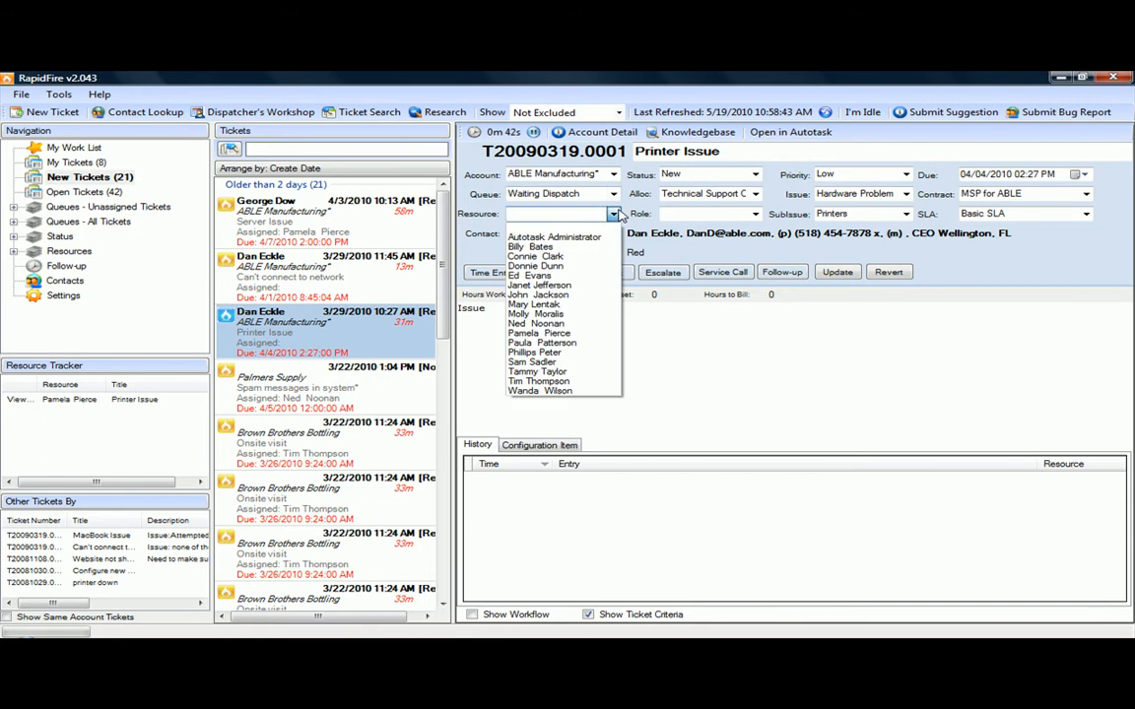
pyautogui.click(614, 214)
pyautogui.click(754, 214)
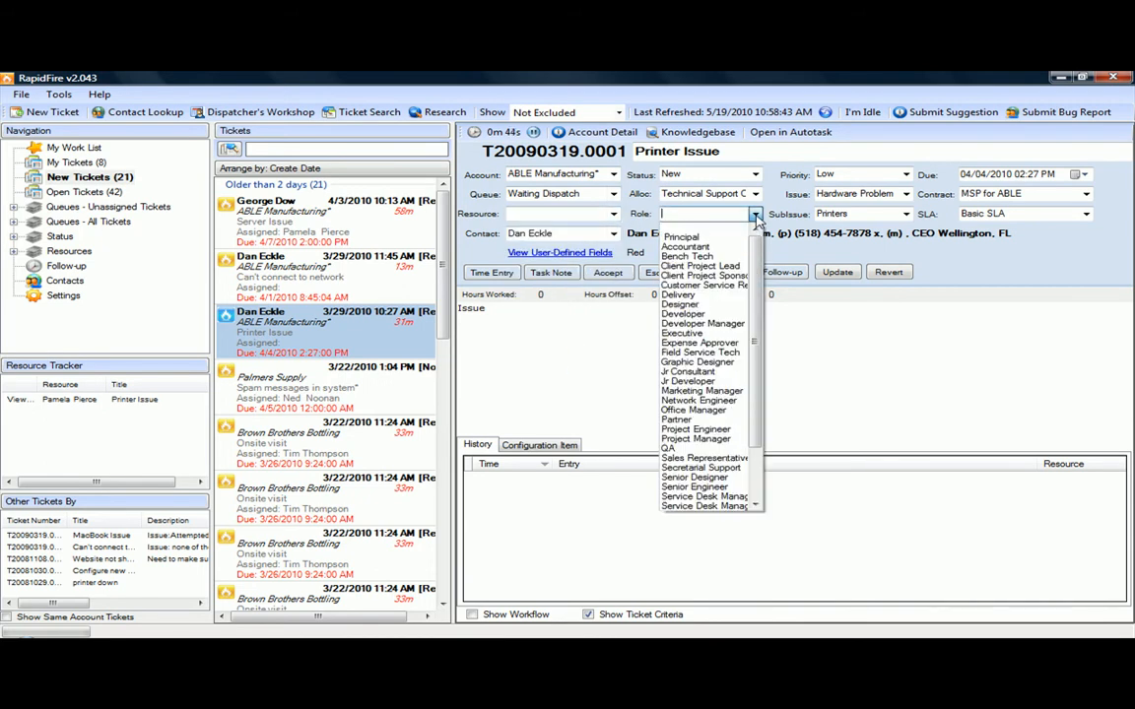
pyautogui.click(755, 214)
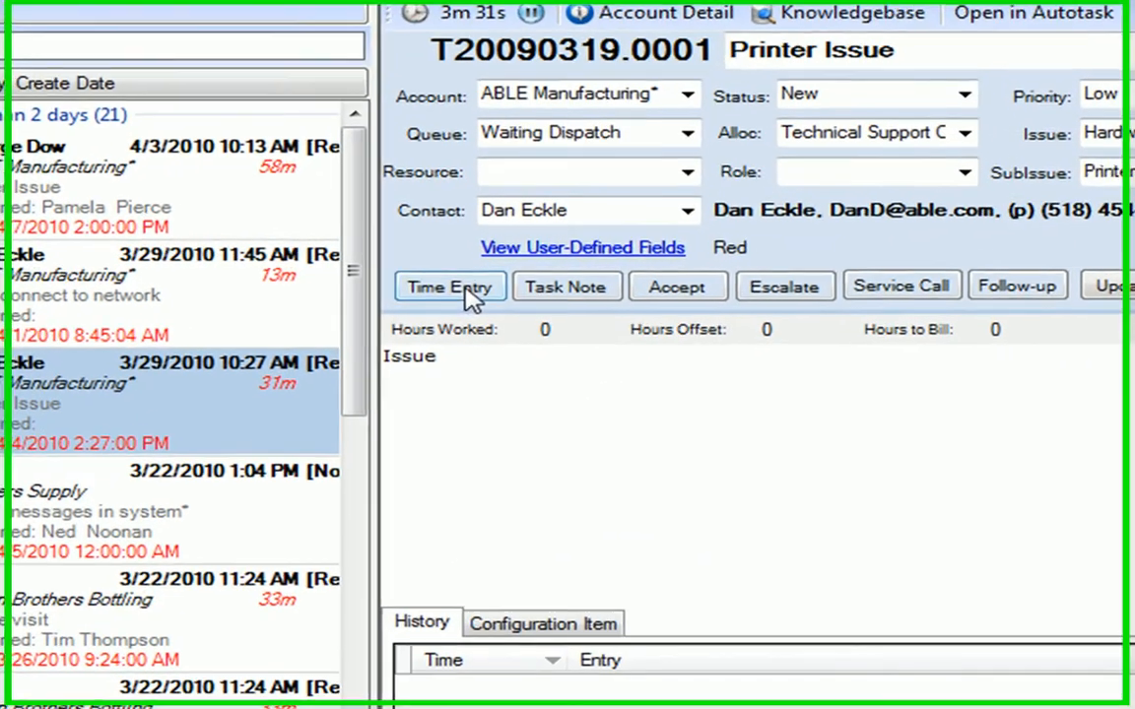
# - Open the ticket's Time Entry dialog and close it without entering time
pyautogui.click(492, 283)
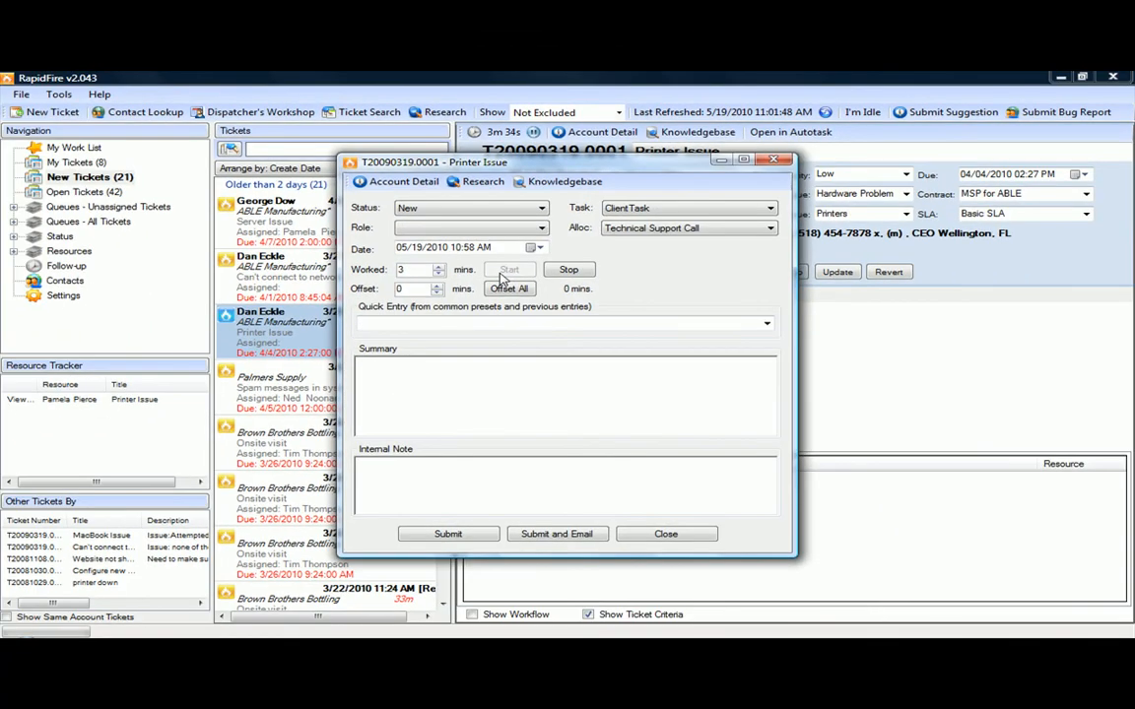
pyautogui.click(773, 161)
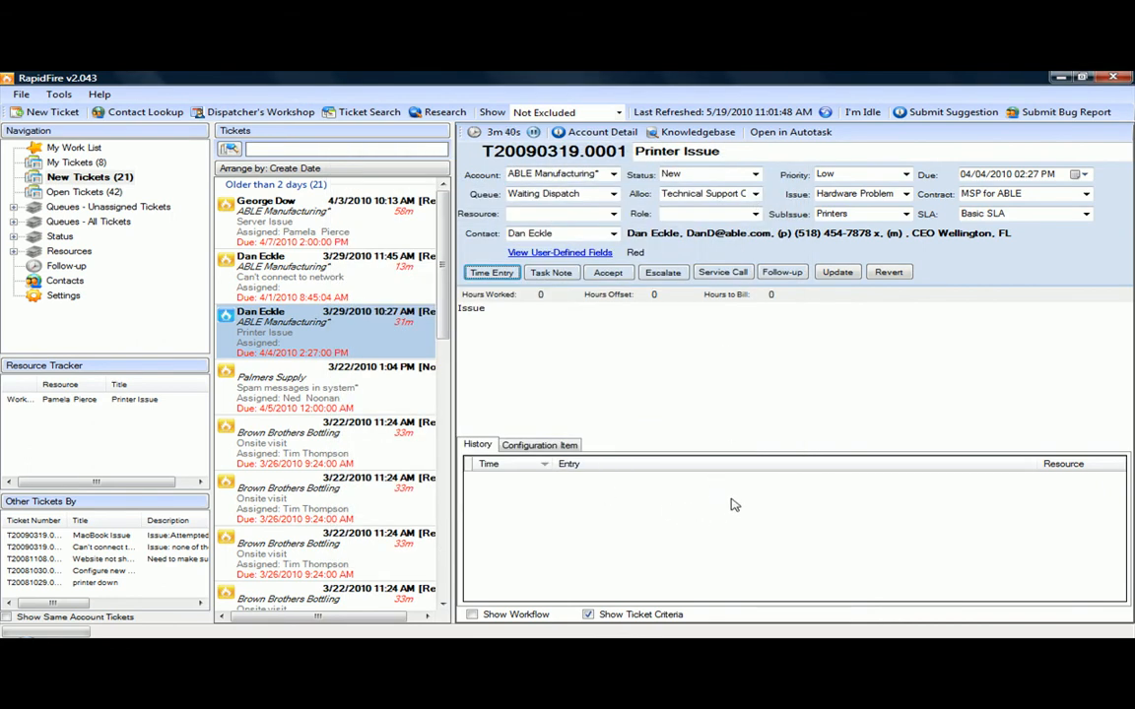
pyautogui.rightClick(733, 505)
pyautogui.click(765, 510)
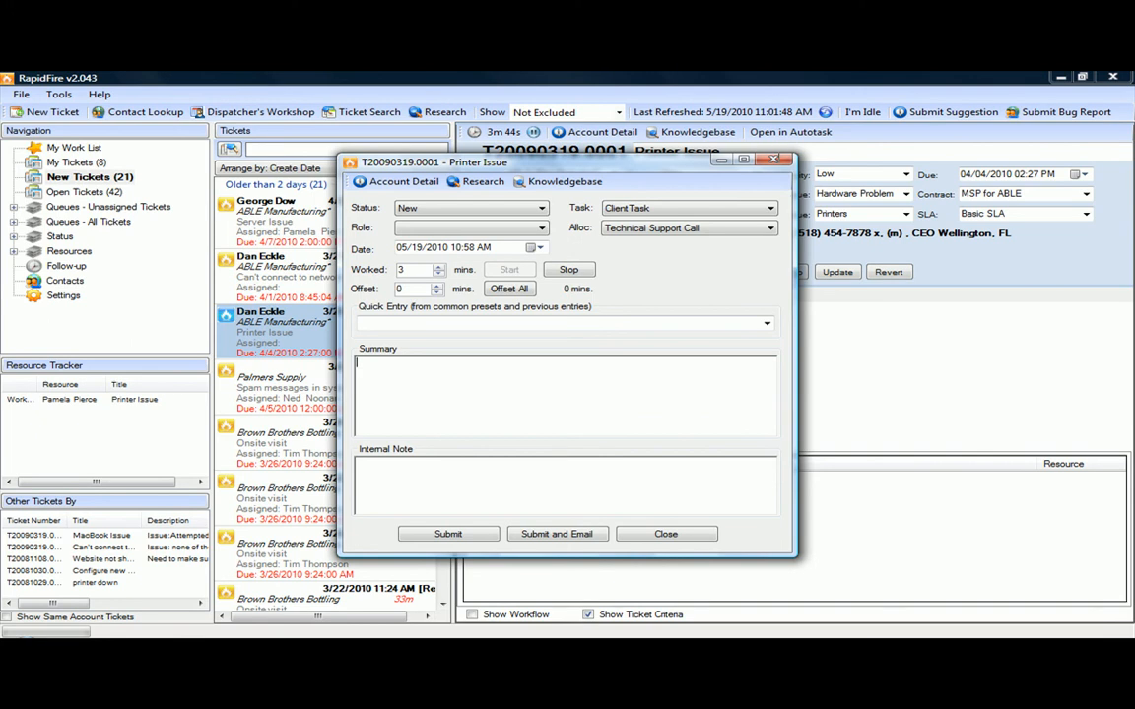
pyautogui.click(773, 159)
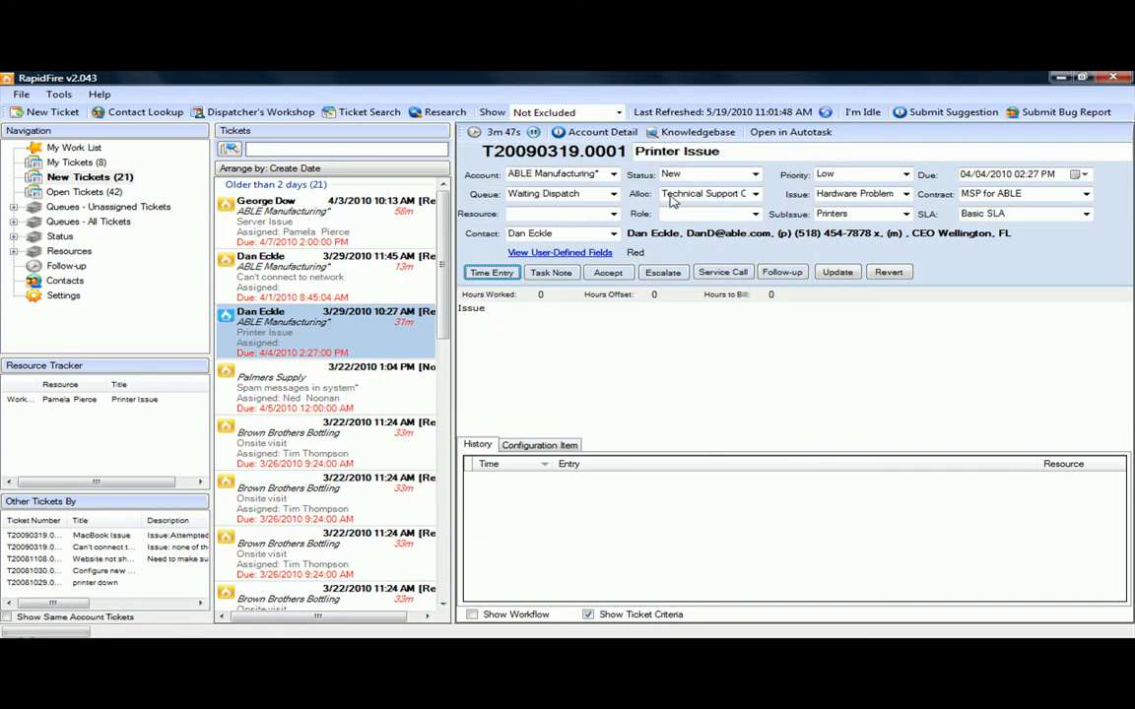
# - Open the Add Note dialog for a task note on the ticket and close it without adding a note
pyautogui.click(553, 274)
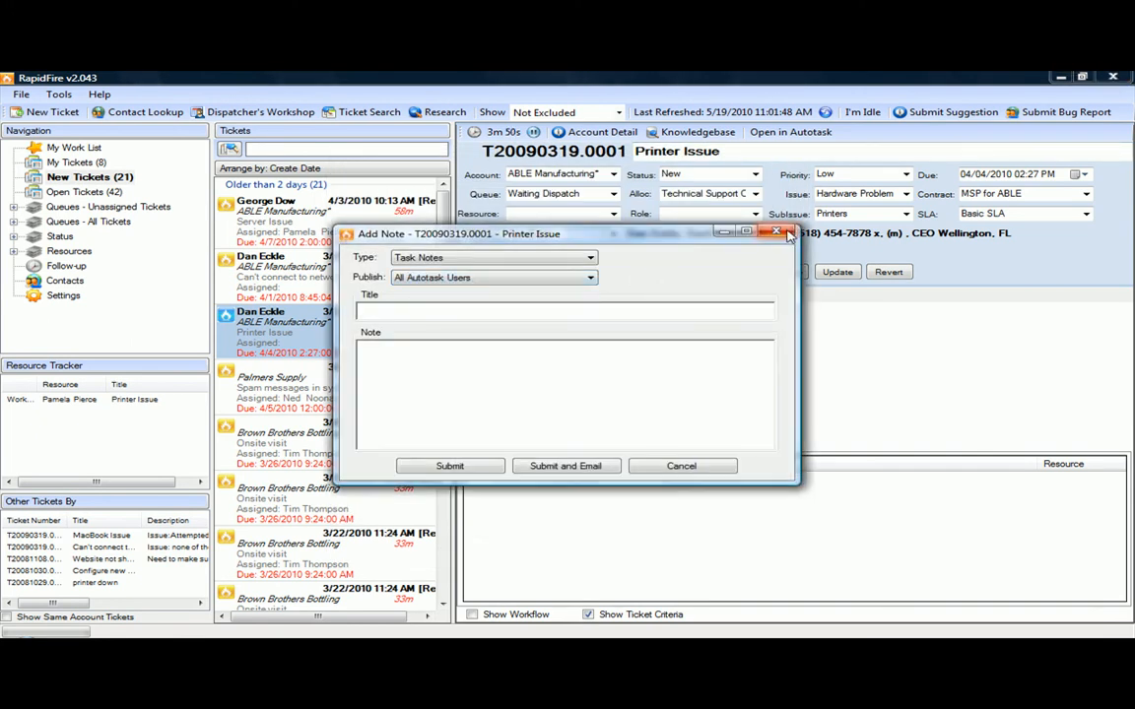
pyautogui.click(786, 233)
pyautogui.rightClick(819, 521)
pyautogui.click(847, 548)
pyautogui.click(777, 234)
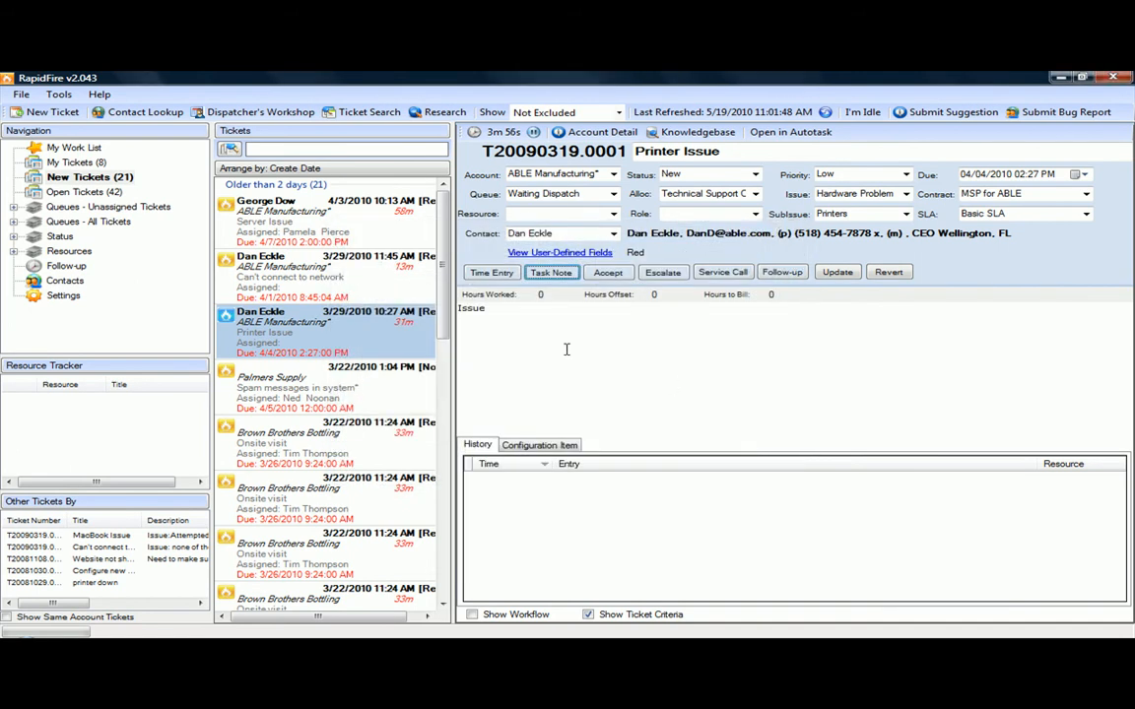
# - Open the ticket's Time Entry dialog, set its status to In Progress, and clear the offset value
pyautogui.click(500, 275)
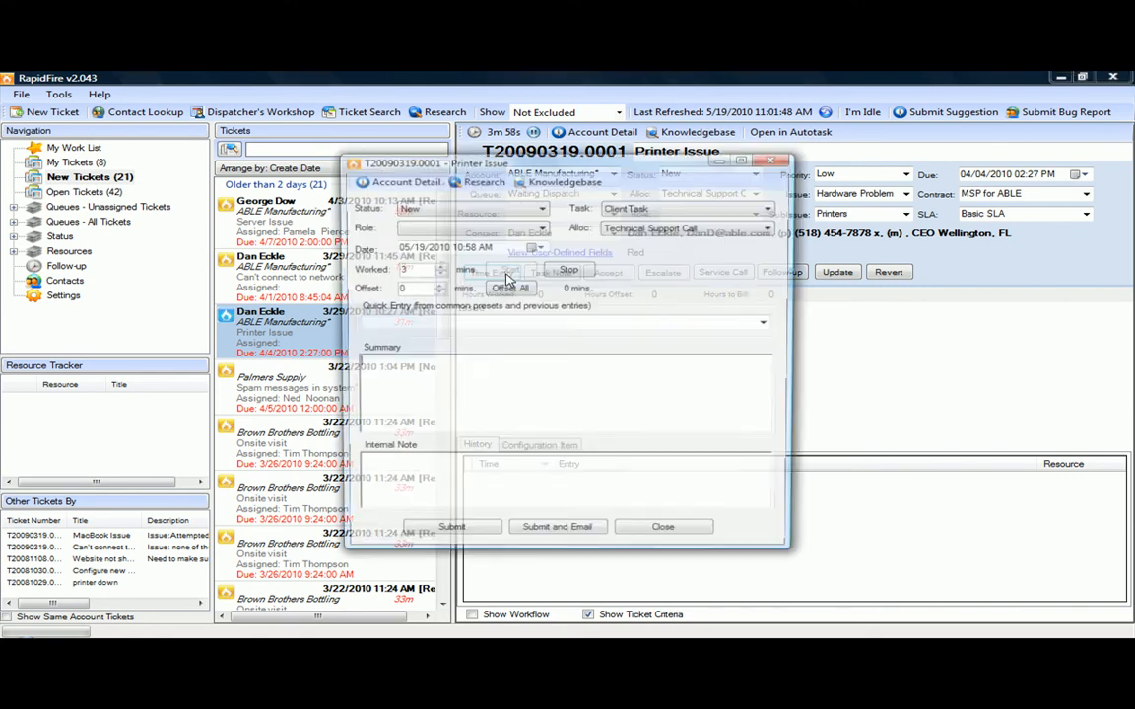
pyautogui.moveTo(606, 173); pyautogui.dragTo(809, 242)
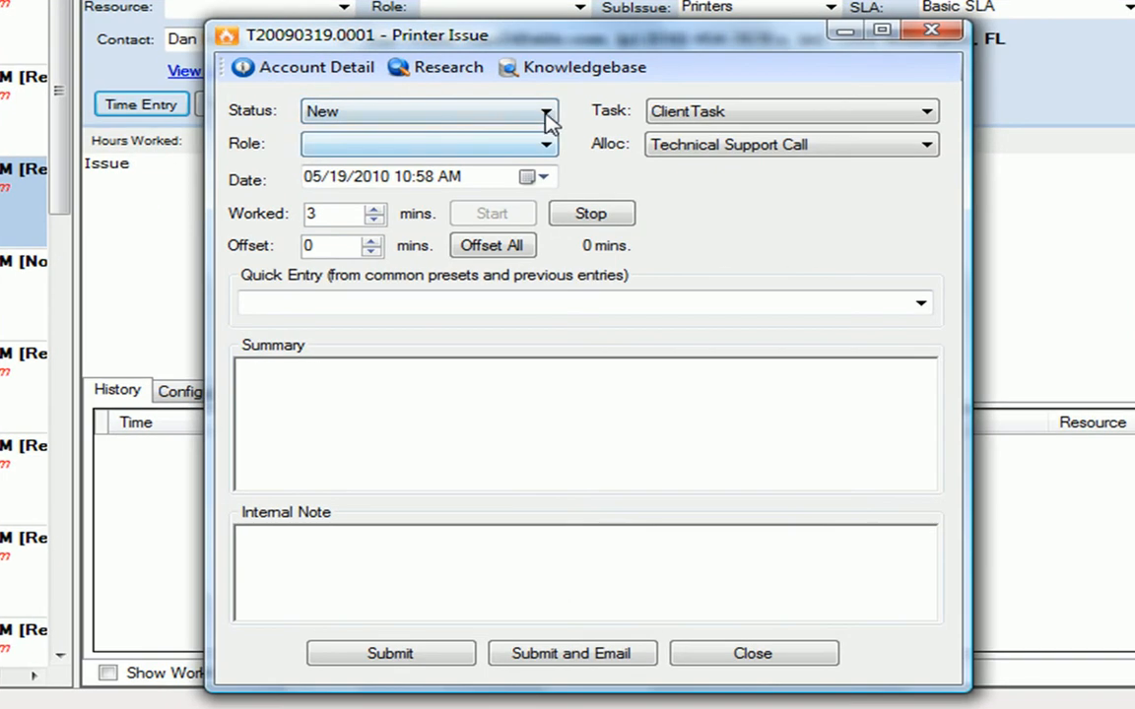
pyautogui.click(546, 115)
pyautogui.click(546, 117)
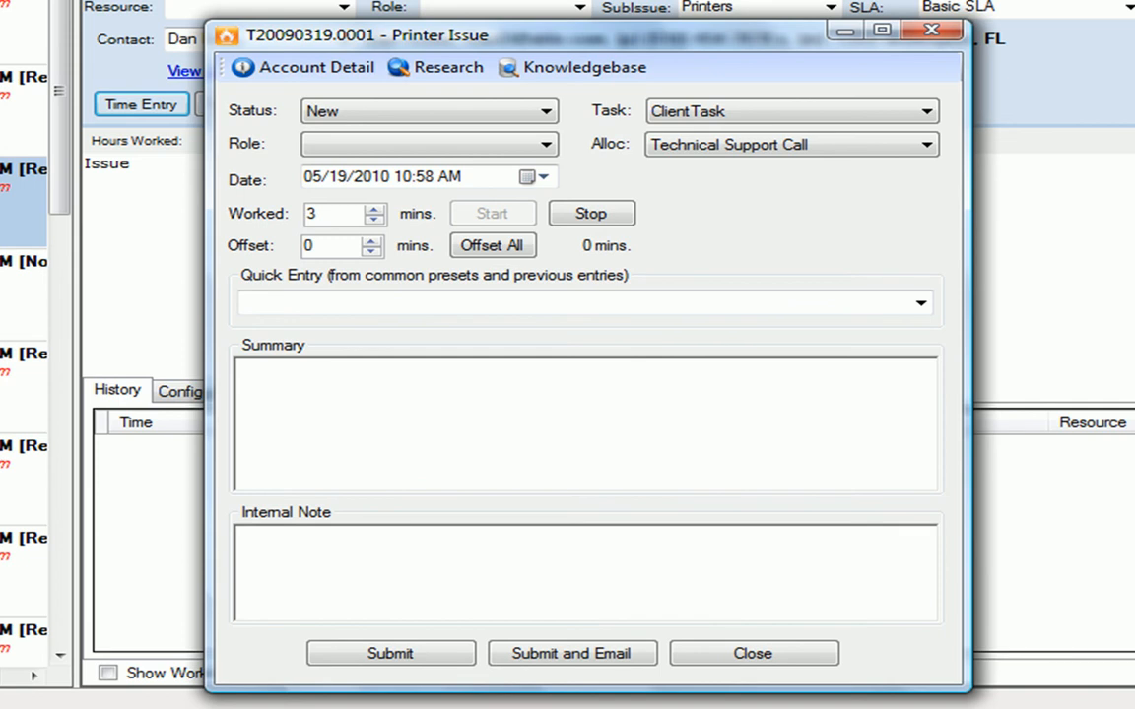
pyautogui.click(545, 111)
pyautogui.click(363, 187)
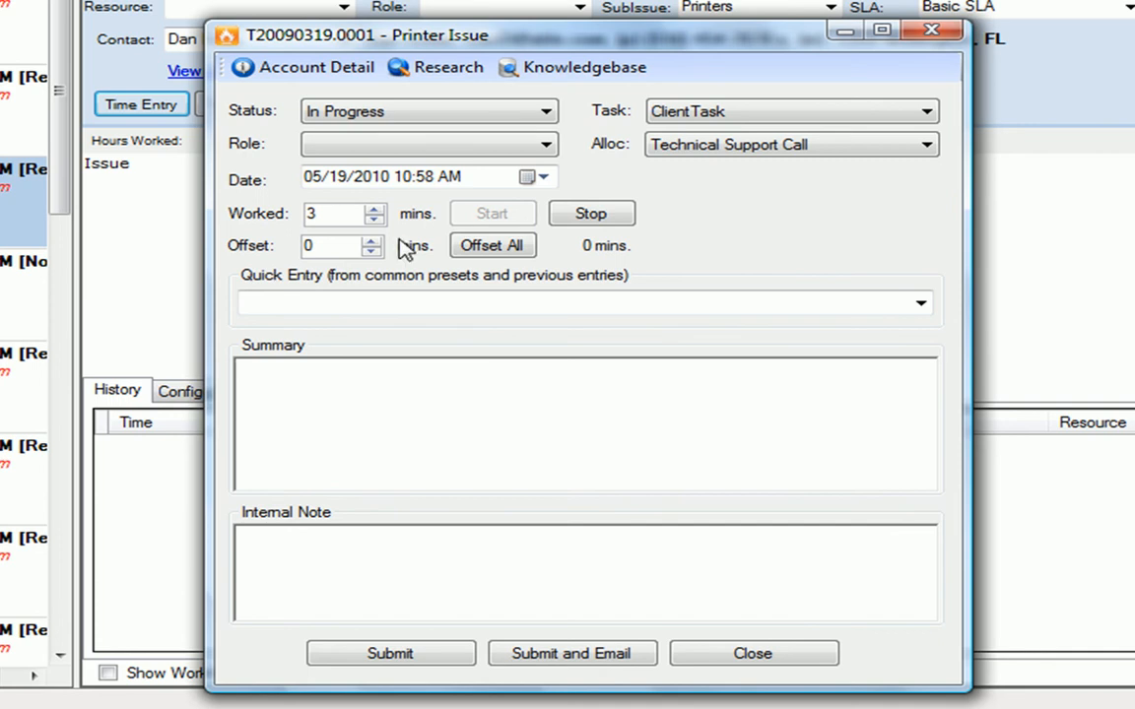
pyautogui.press('BackSpace')
pyautogui.write('2')
pyautogui.press('BackSpace')
# - Enter the summary 'this is a summary of the work performed' in the time entry
pyautogui.click(368, 416)
pyautogui.write('this is a summar')
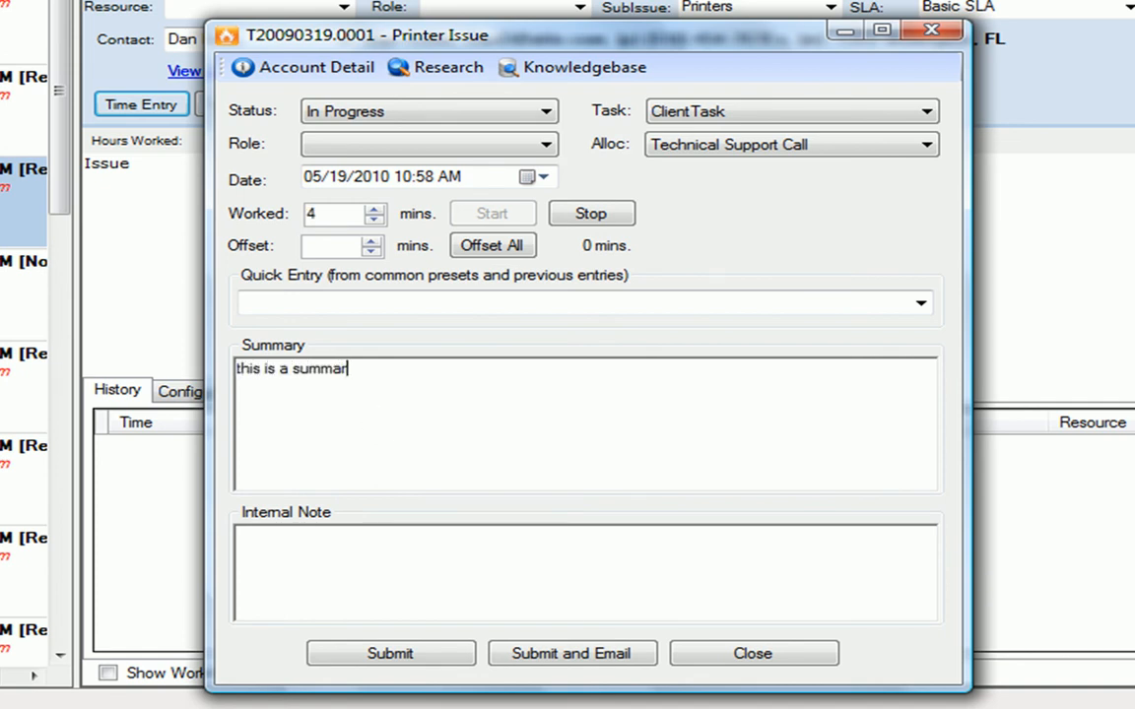
pyautogui.write('y of the work performed')
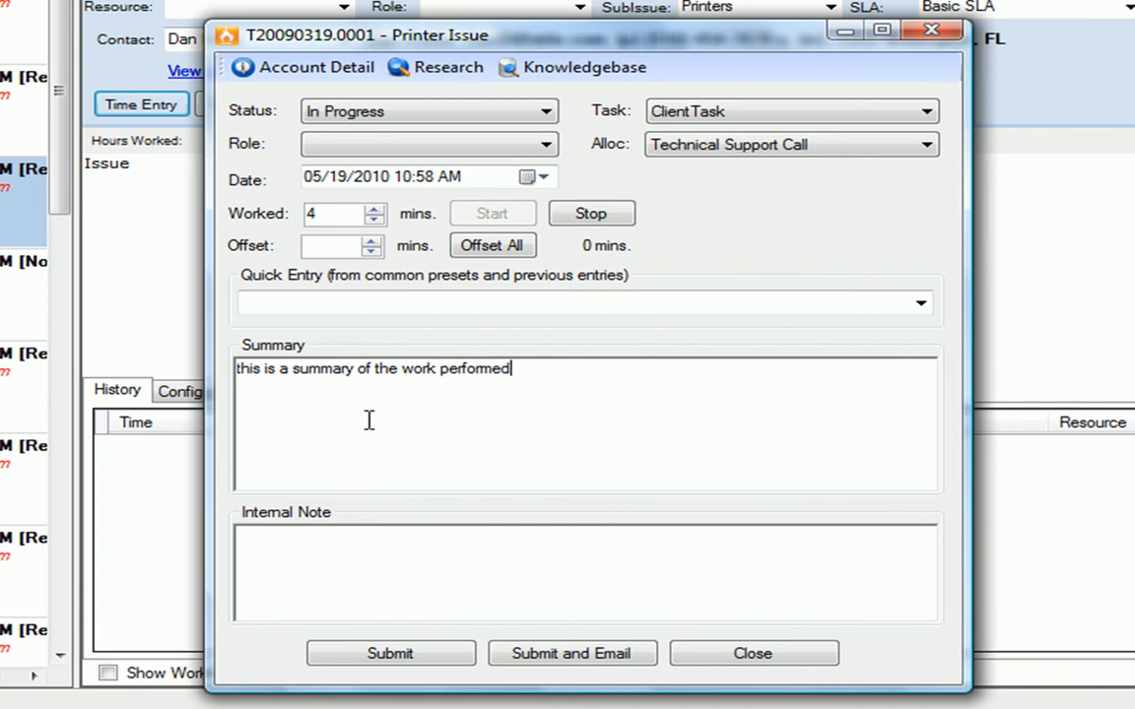
# - Select and delete the typed summary text
pyautogui.click(391, 556)
pyautogui.moveTo(595, 374); pyautogui.dragTo(261, 385)
pyautogui.click(261, 385)
pyautogui.press('BackSpace')
pyautogui.moveTo(504, 371); pyautogui.dragTo(238, 368)
pyautogui.press('BackSpace')
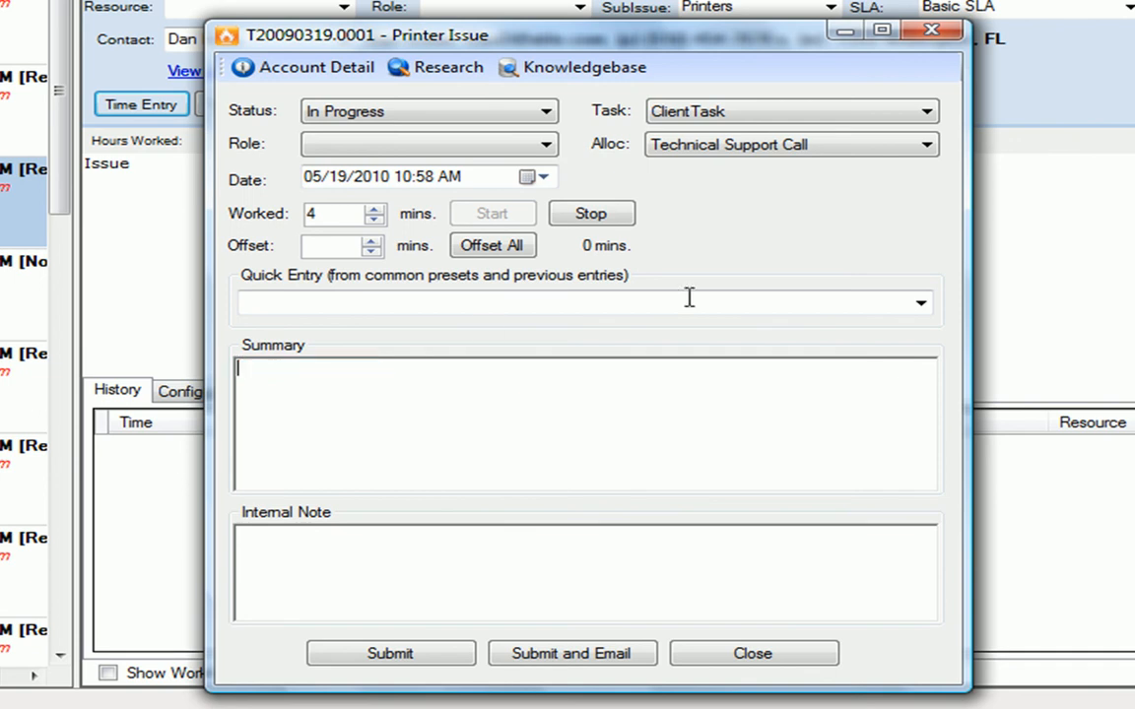
# - Insert the quick entries 'Issue has been resolved. Closing ticket.' and 'We wanted to follow-up to see if the issue has been resolved.' into the summary
pyautogui.click(920, 303)
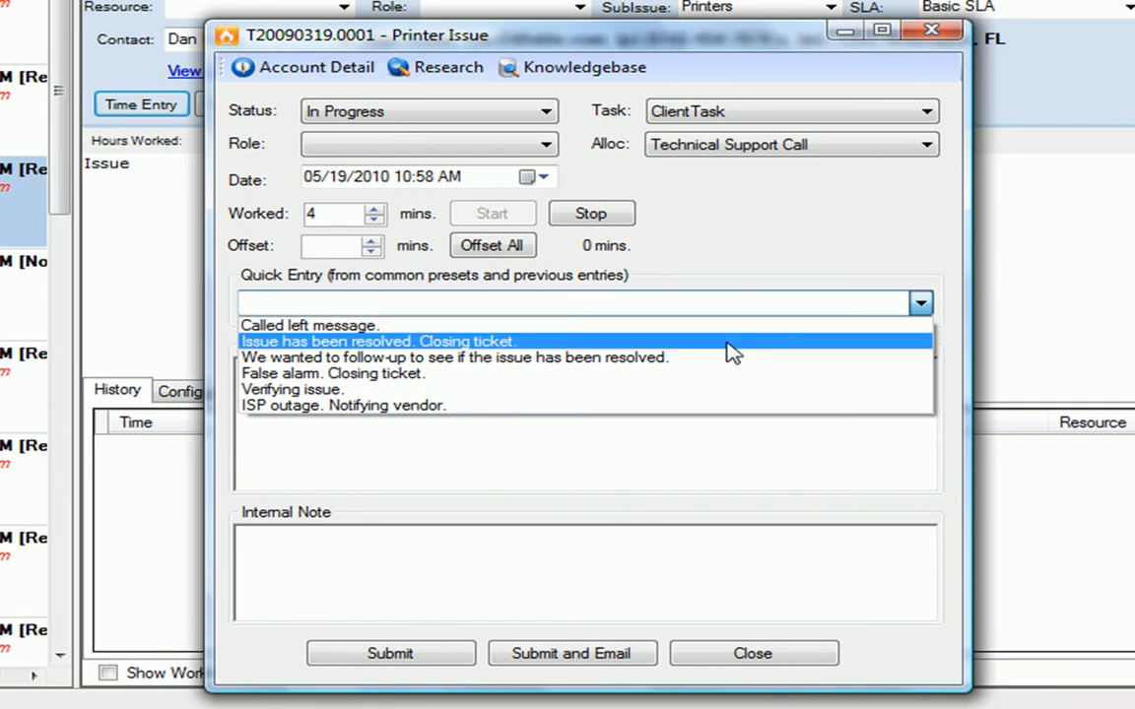
pyautogui.click(598, 342)
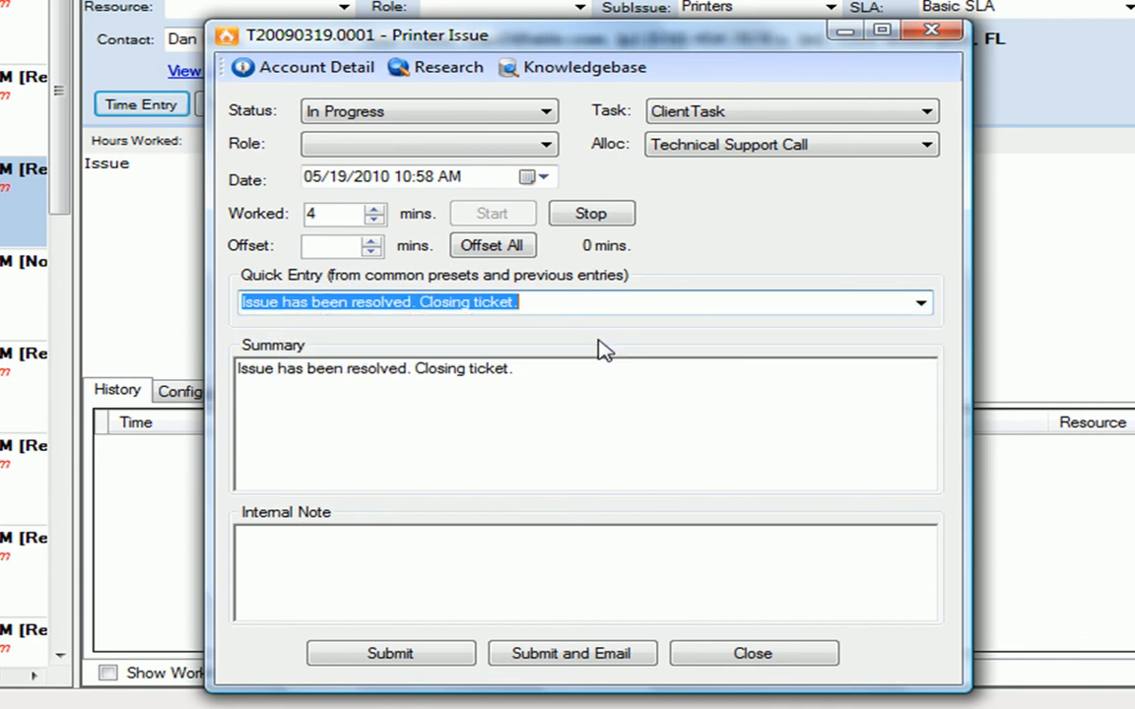
pyautogui.click(922, 304)
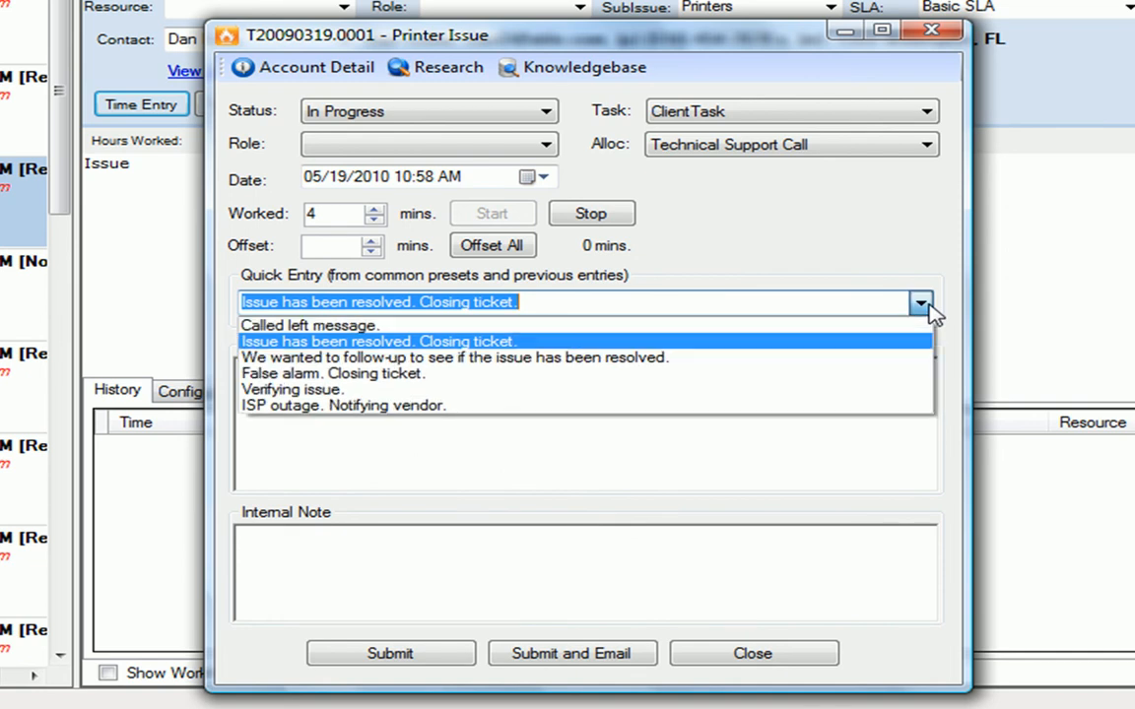
pyautogui.click(674, 356)
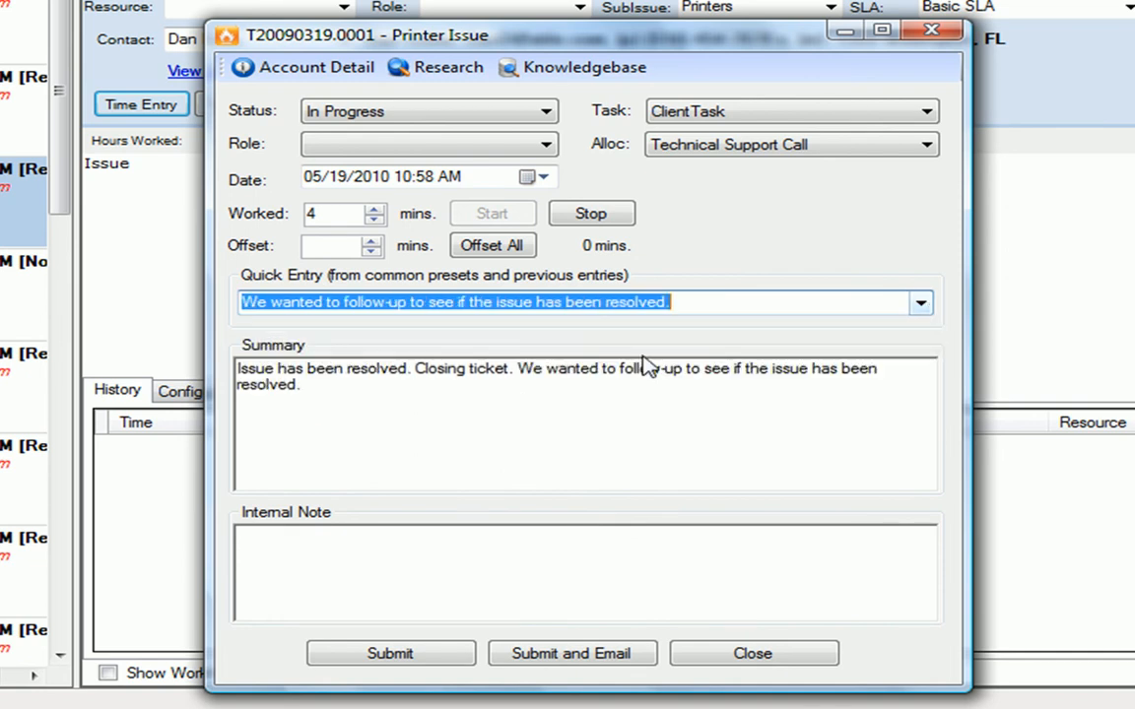
pyautogui.click(639, 382)
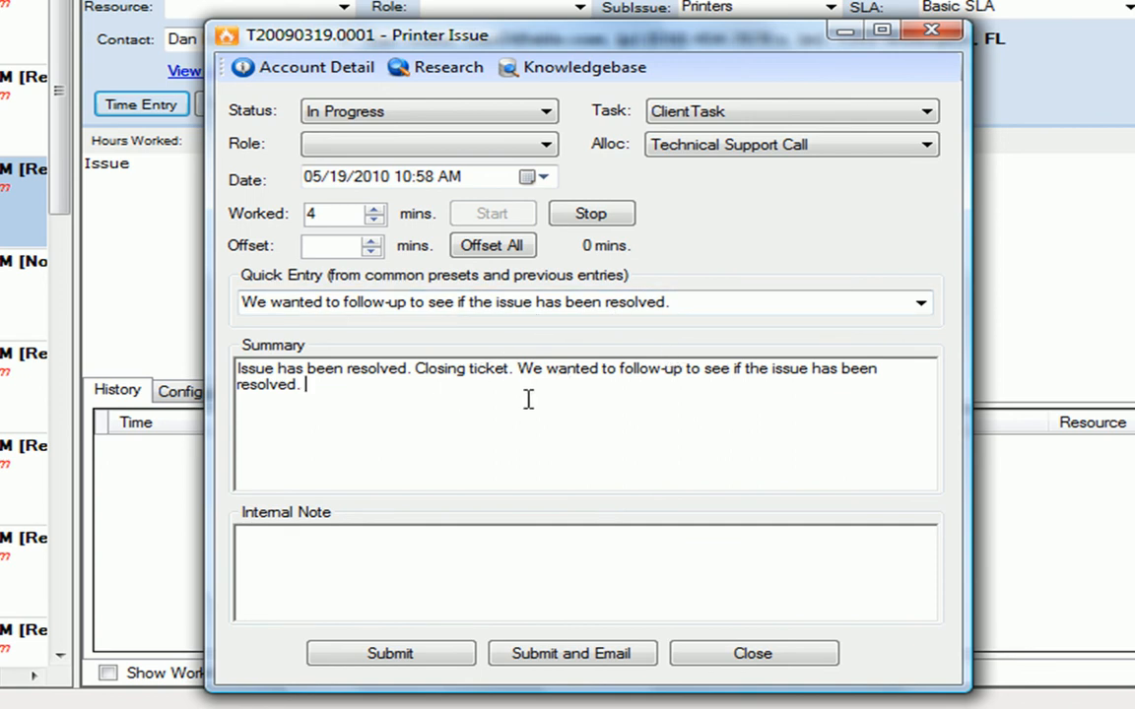
# - Select and delete all of the summary text
pyautogui.moveTo(307, 385); pyautogui.dragTo(224, 327)
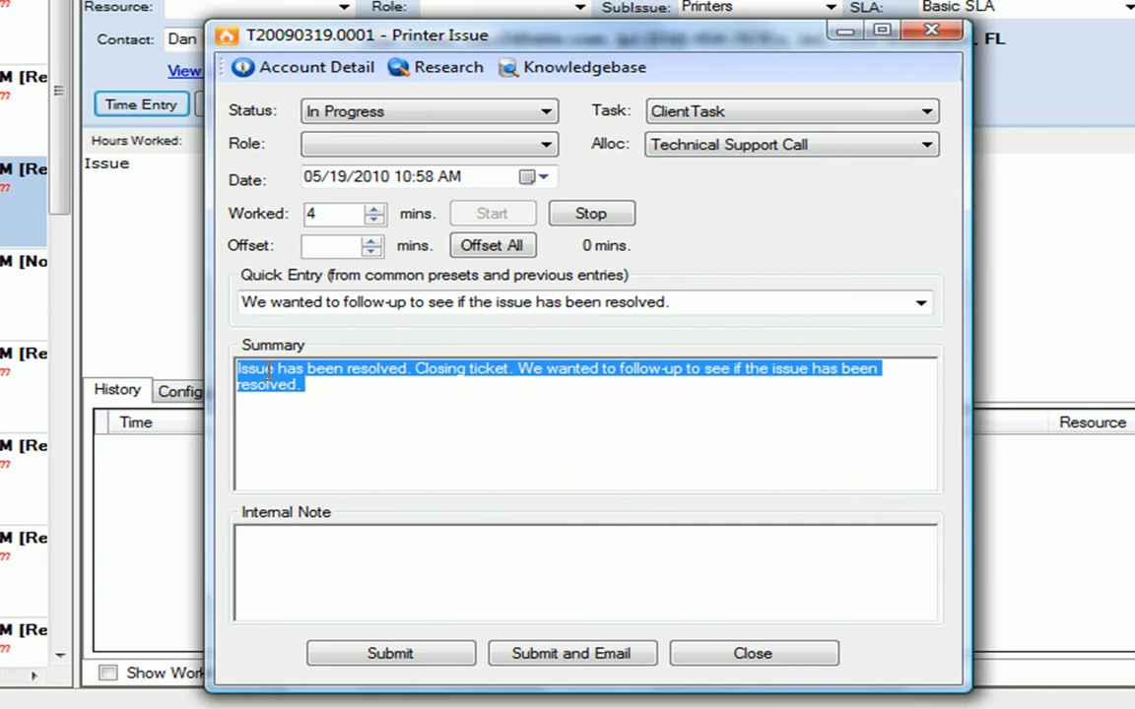
pyautogui.click(405, 412)
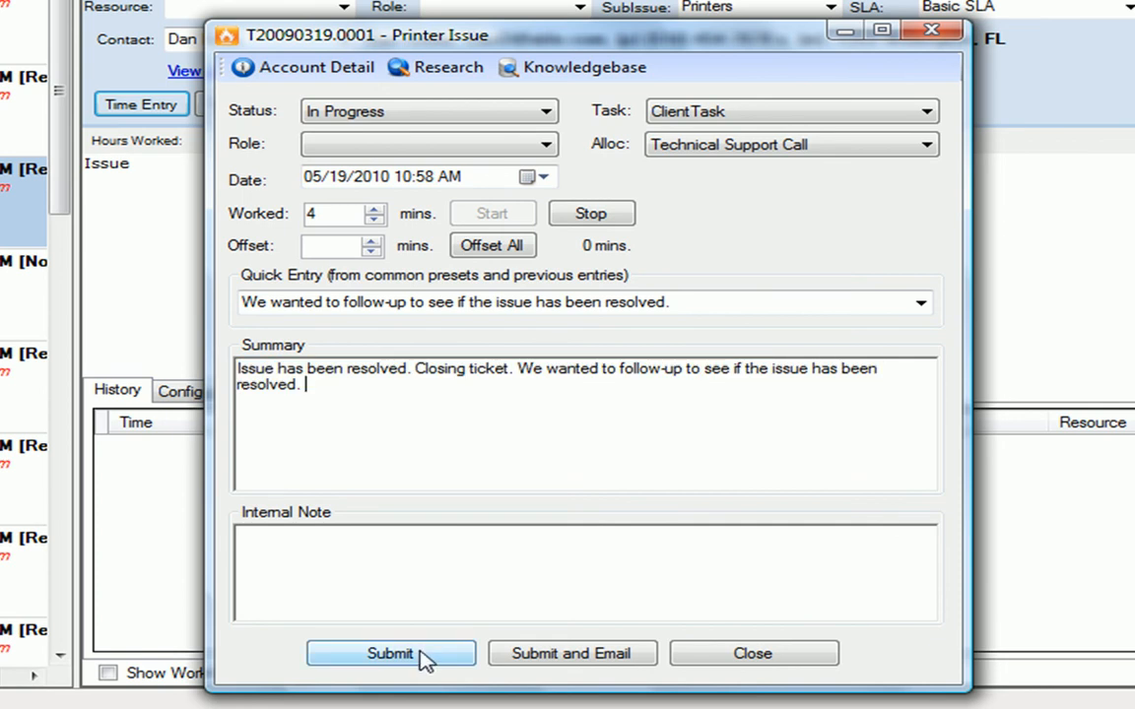
pyautogui.moveTo(319, 398); pyautogui.dragTo(219, 319)
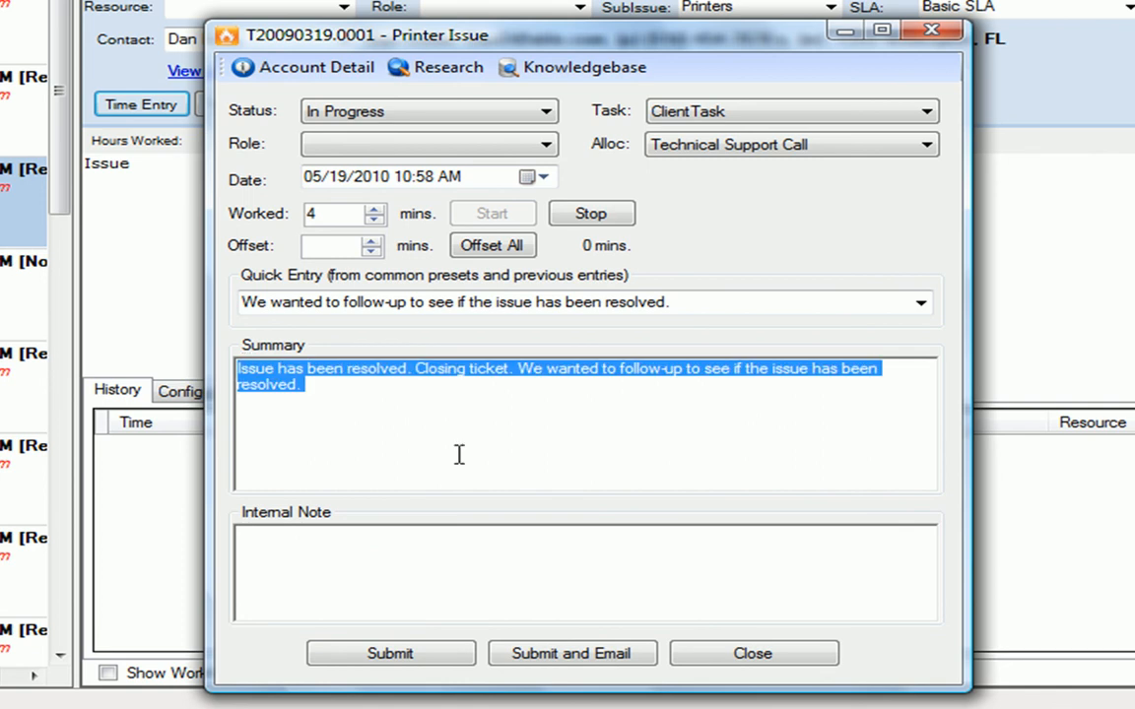
pyautogui.press('Delete')
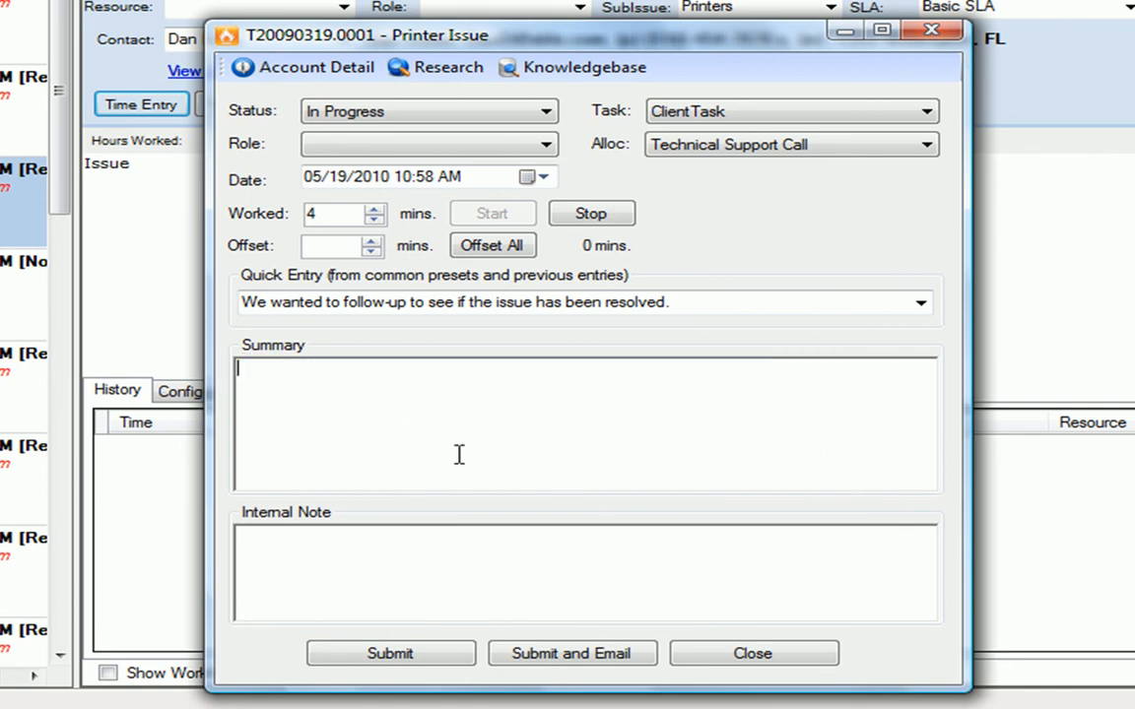
# - Fill the summary with the 'Called left message.' quick entry followed by 'Following up with an email'
pyautogui.click(691, 309)
pyautogui.click(920, 307)
pyautogui.click(809, 356)
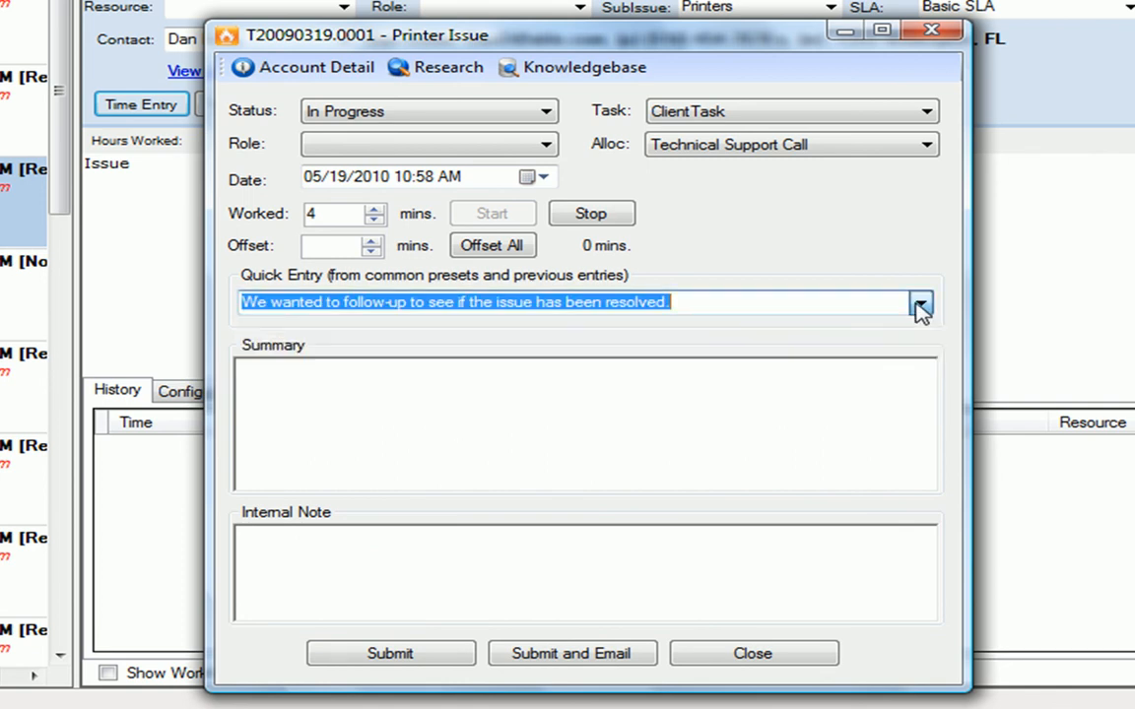
pyautogui.click(806, 387)
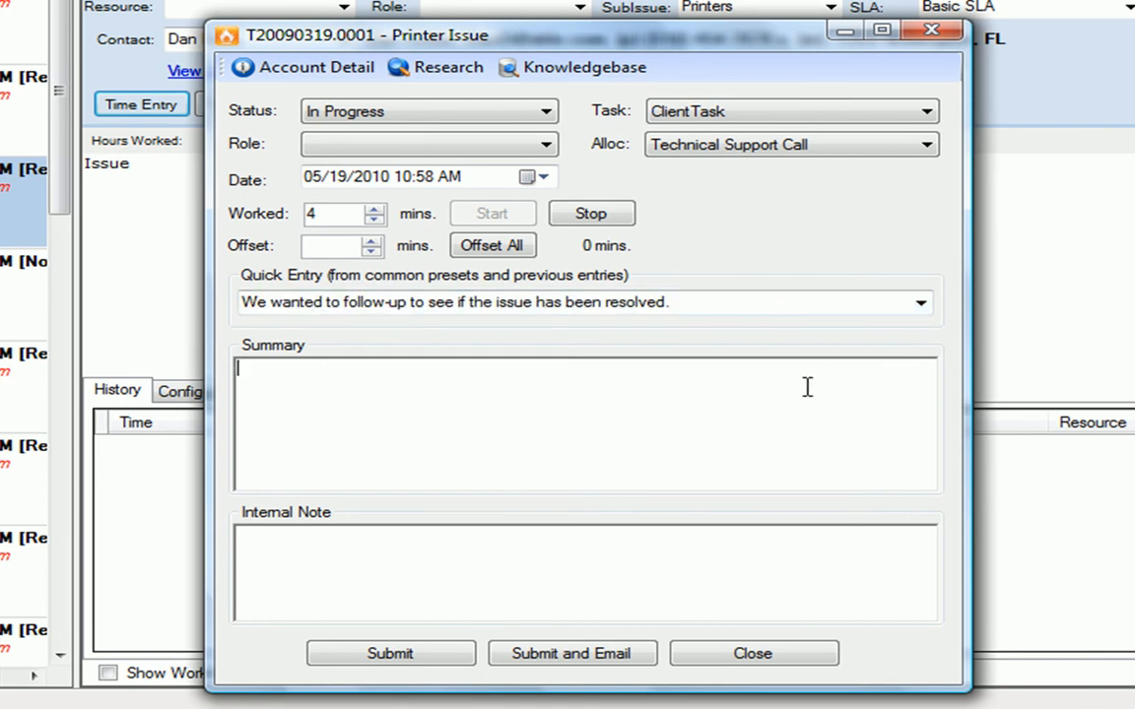
pyautogui.click(922, 303)
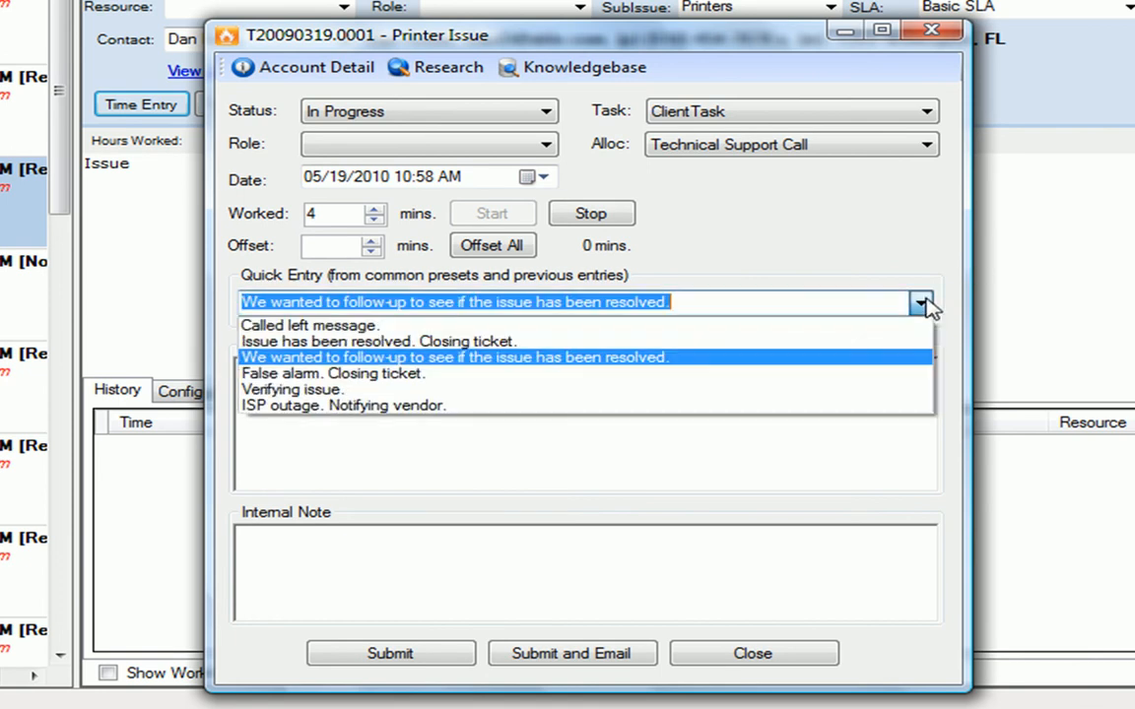
pyautogui.click(882, 327)
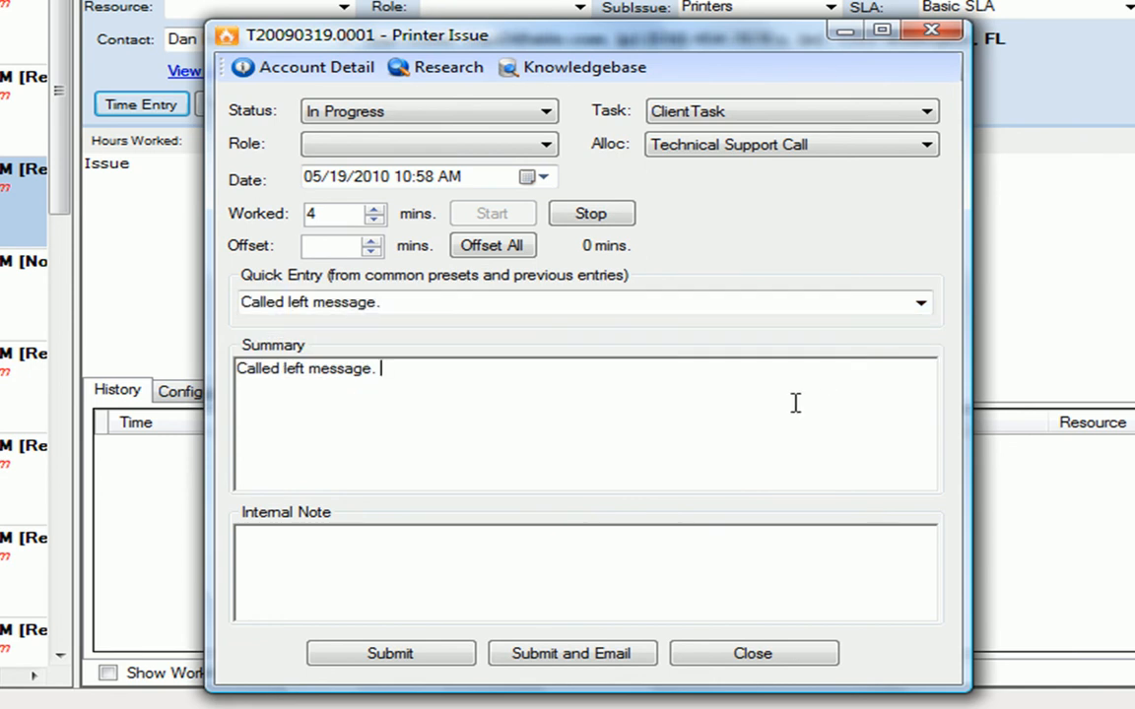
pyautogui.write('Following up with an email')
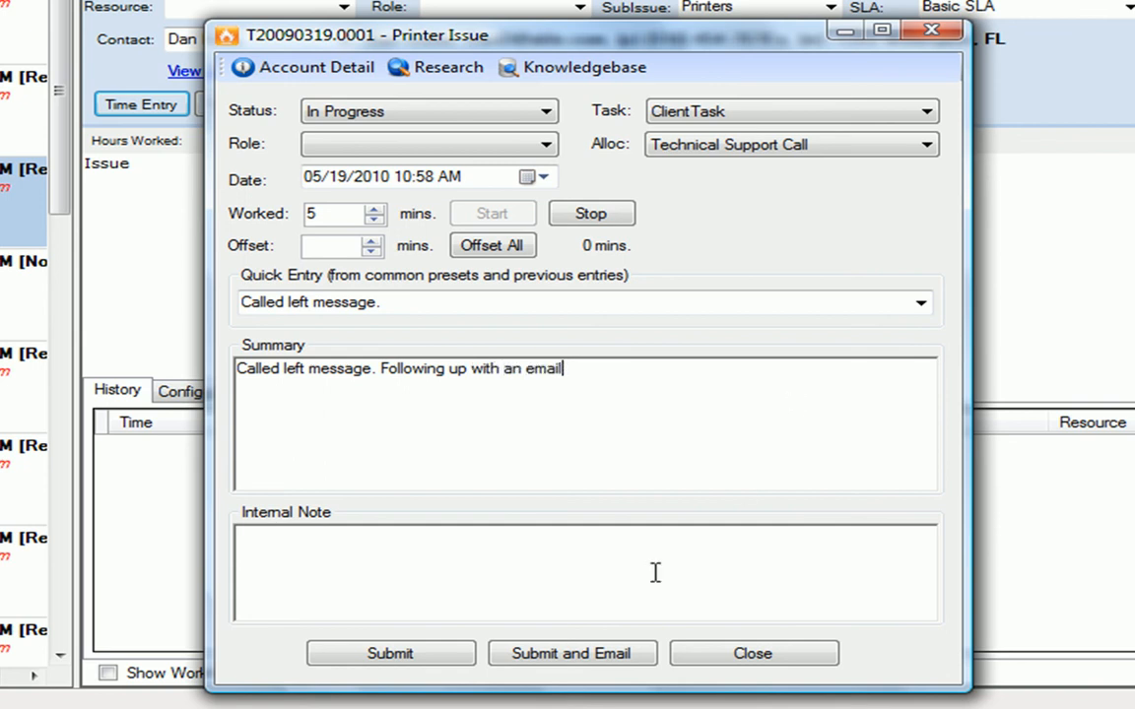
# - Submit with email and replace the email body text with 'Hello,' and 'this is an email' above the original ticket
pyautogui.click(571, 653)
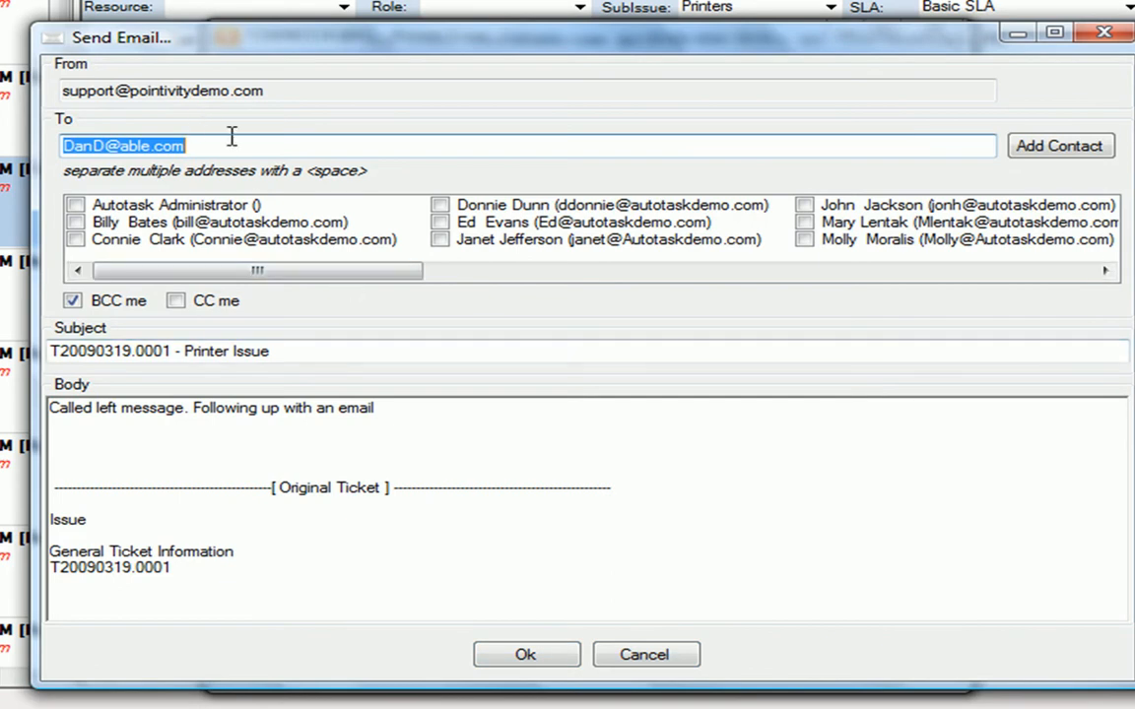
pyautogui.moveTo(236, 42); pyautogui.dragTo(203, 36)
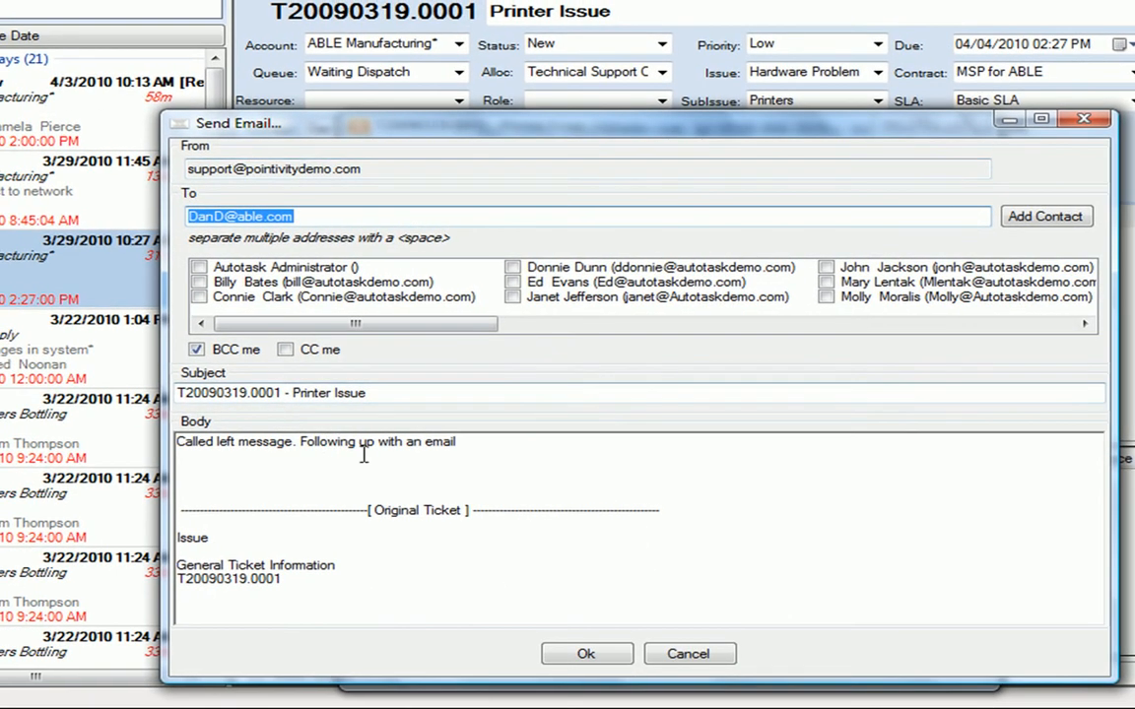
pyautogui.moveTo(458, 442); pyautogui.dragTo(179, 443)
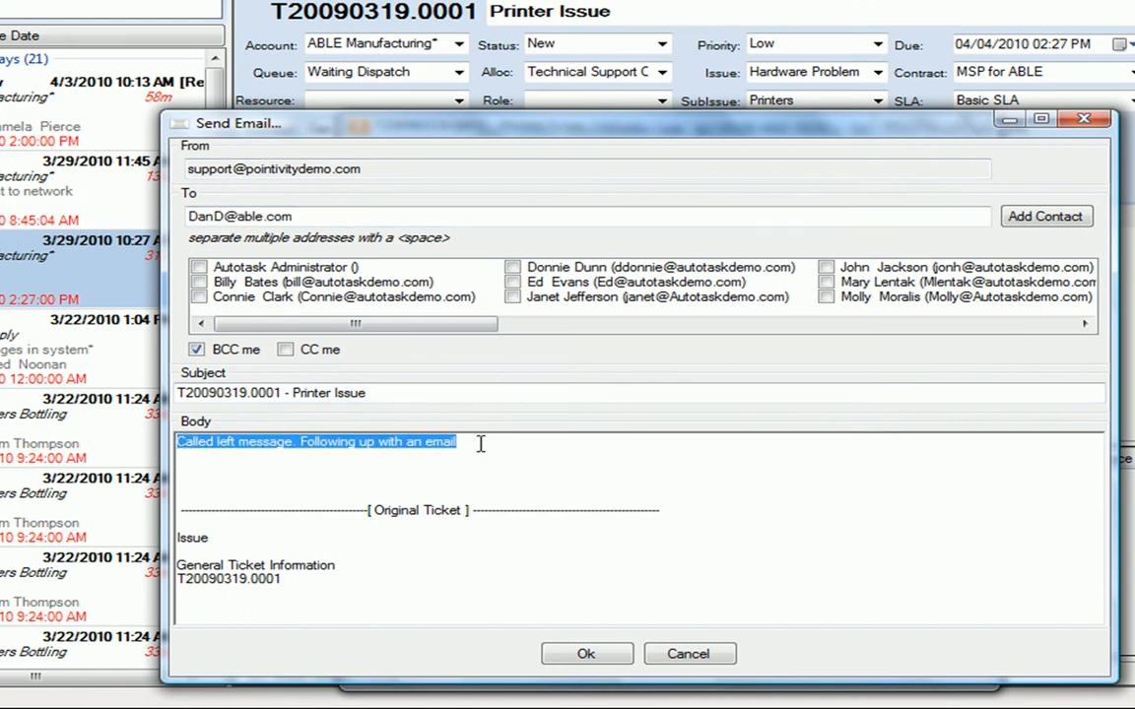
pyautogui.press('Delete')
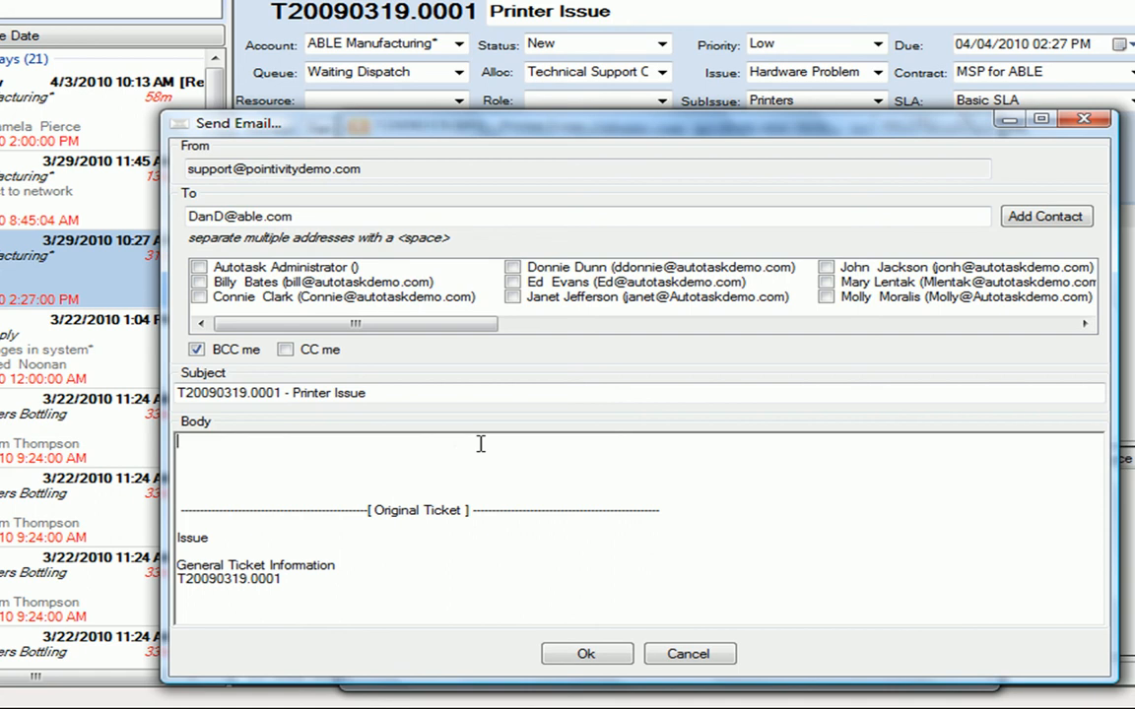
pyautogui.write('Hello,')
pyautogui.press('Return')
pyautogui.press('Return')
pyautogui.write('this i')
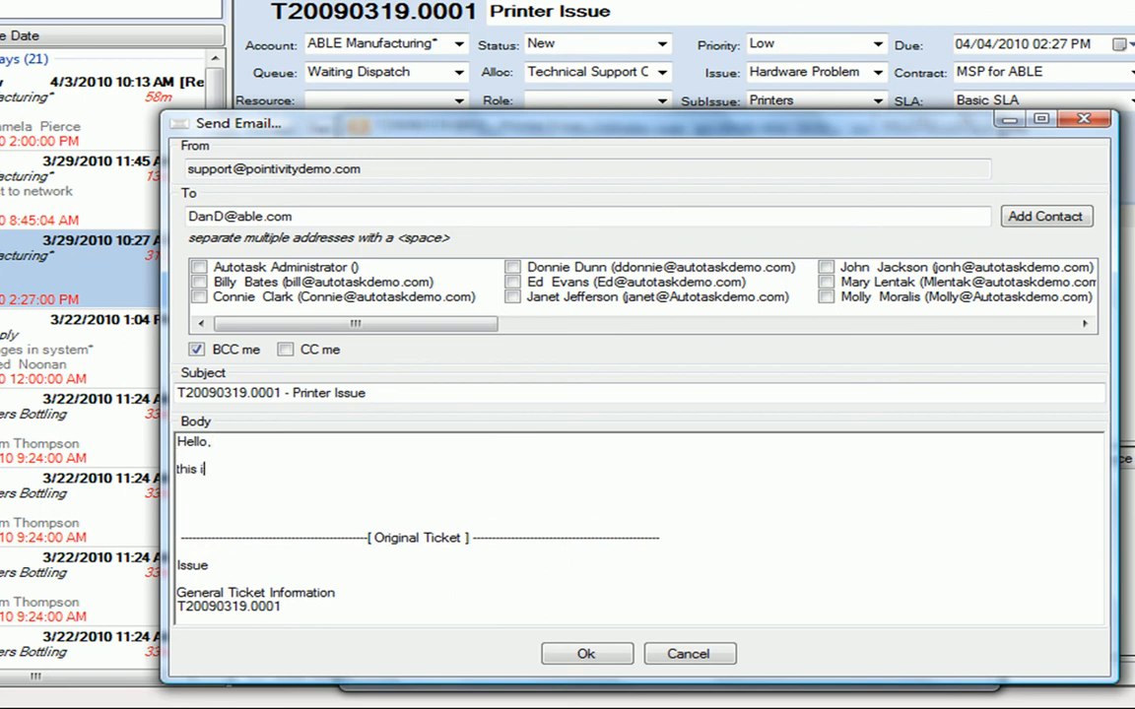
pyautogui.write('s an ema')
pyautogui.moveTo(326, 483); pyautogui.dragTo(436, 621)
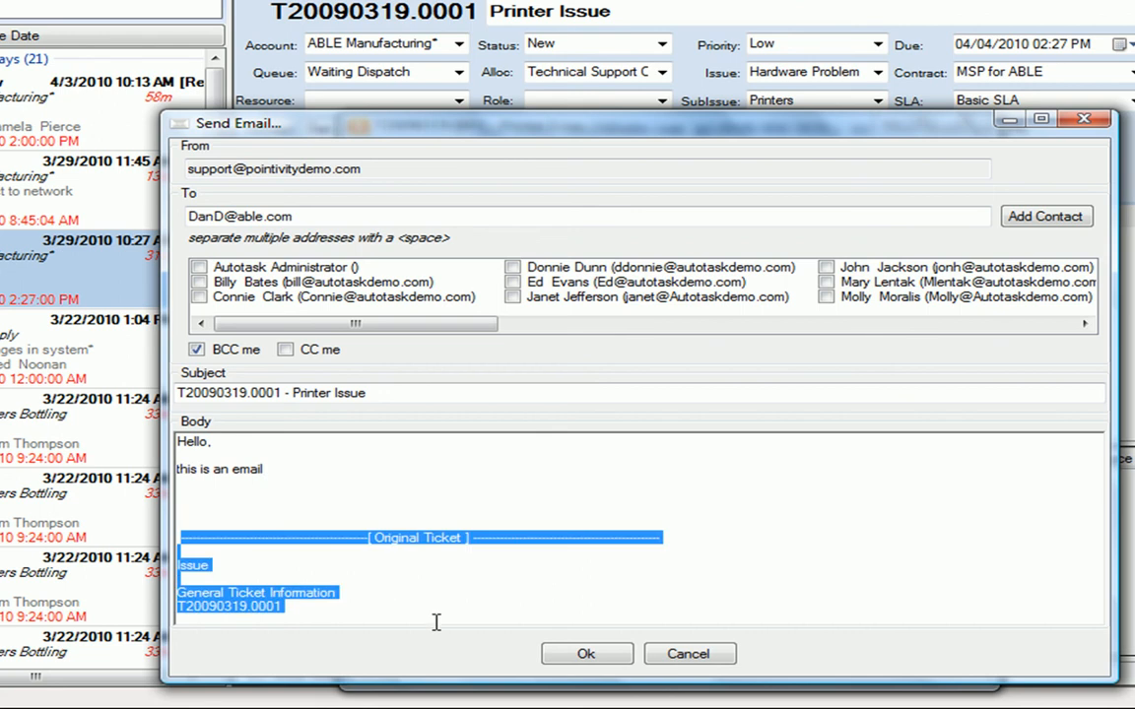
pyautogui.click(682, 533)
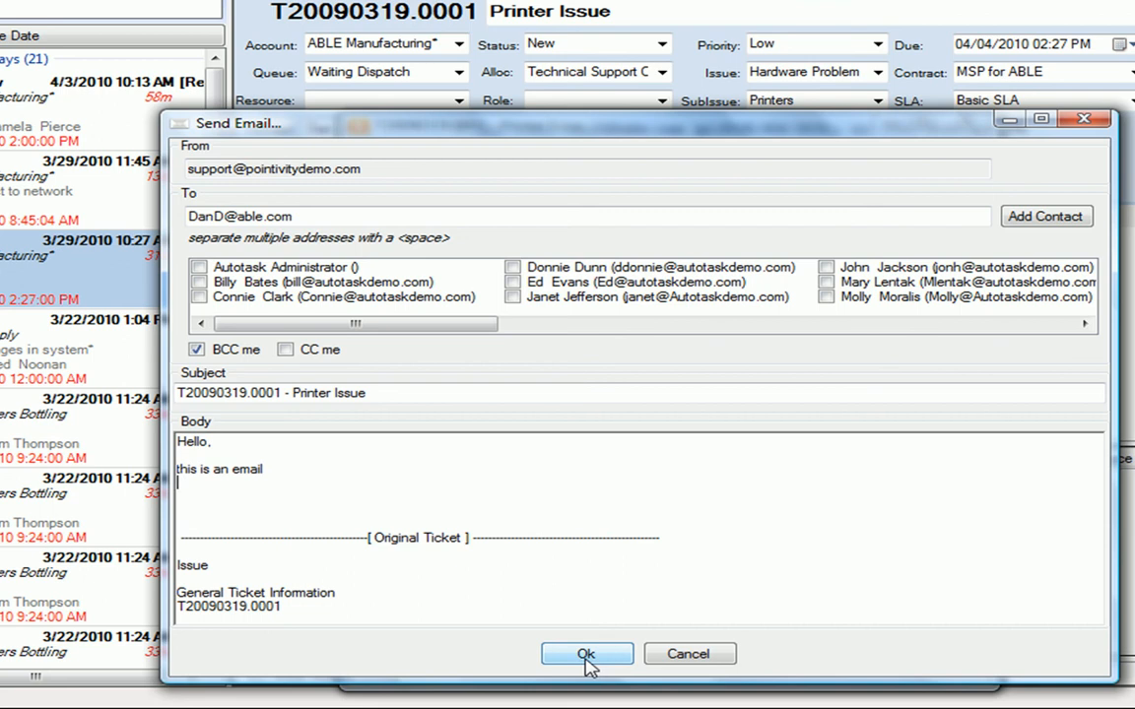
# - Cancel the email and close the Time Entry dialog
pyautogui.click(714, 657)
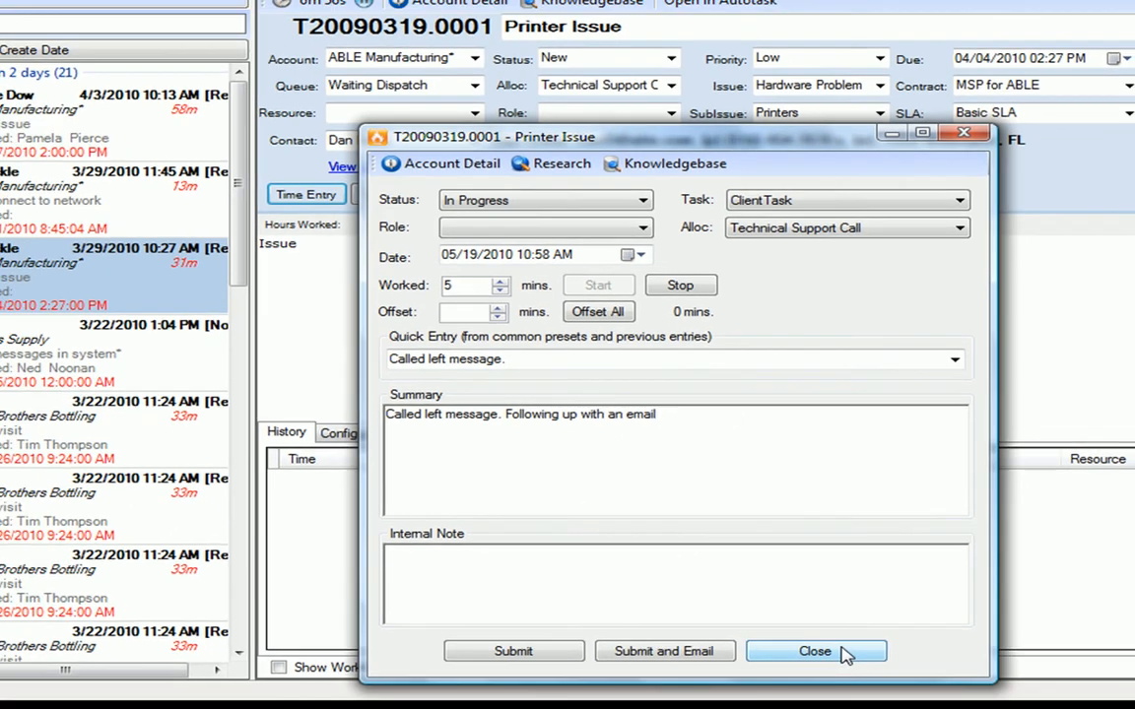
pyautogui.click(843, 653)
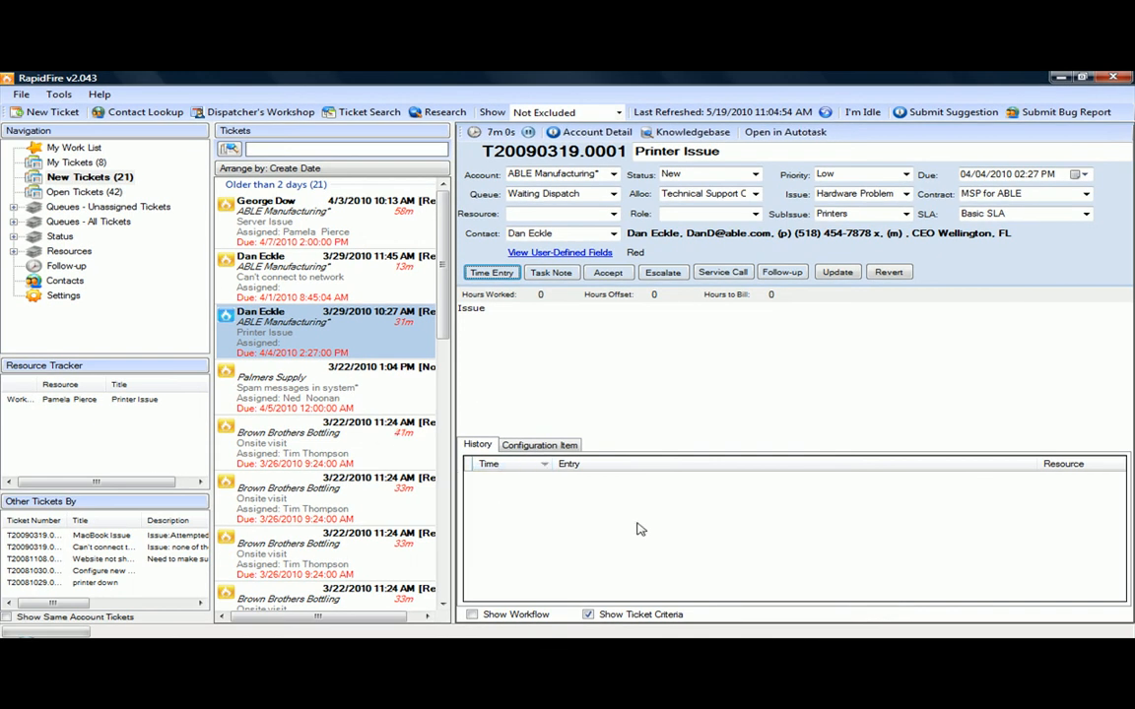
# - Browse several tickets in the New Tickets list by selecting them one after another
pyautogui.click(306, 439)
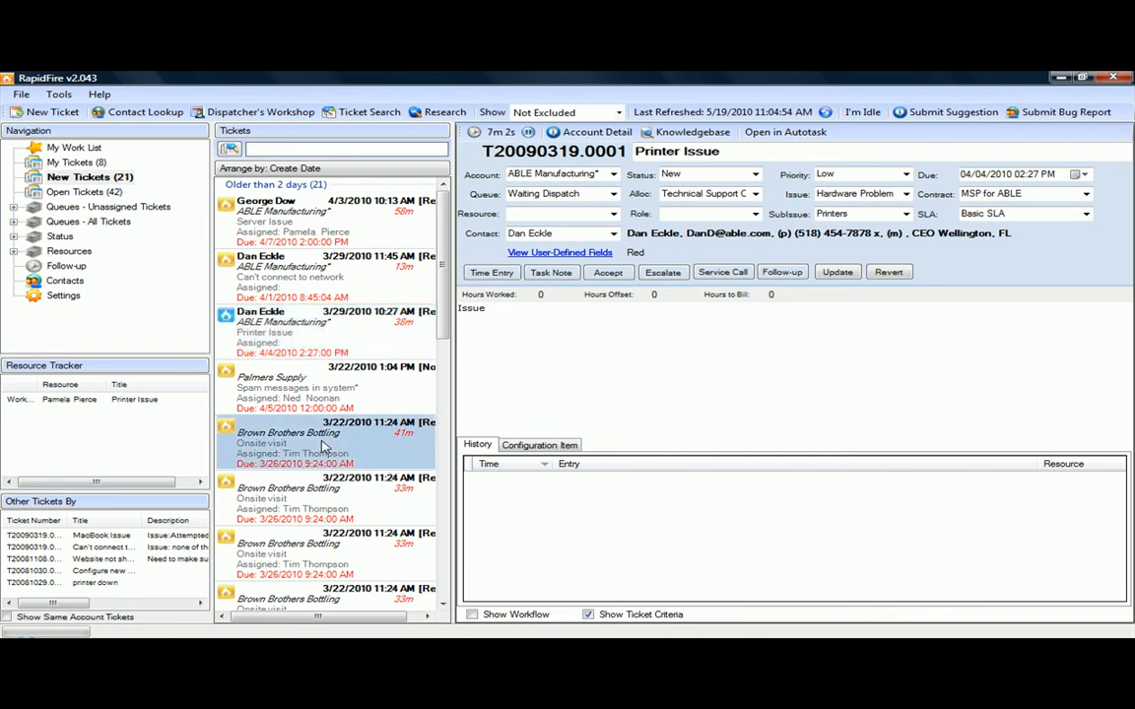
pyautogui.click(305, 509)
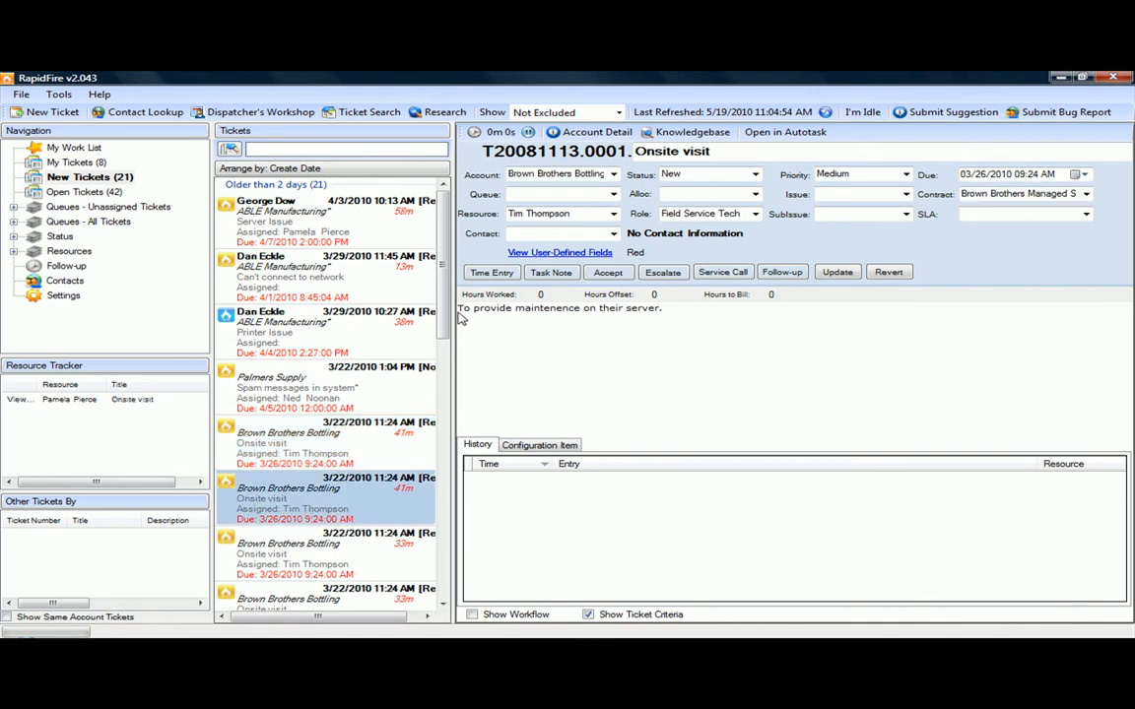
pyautogui.scroll(-3, 414, 325)
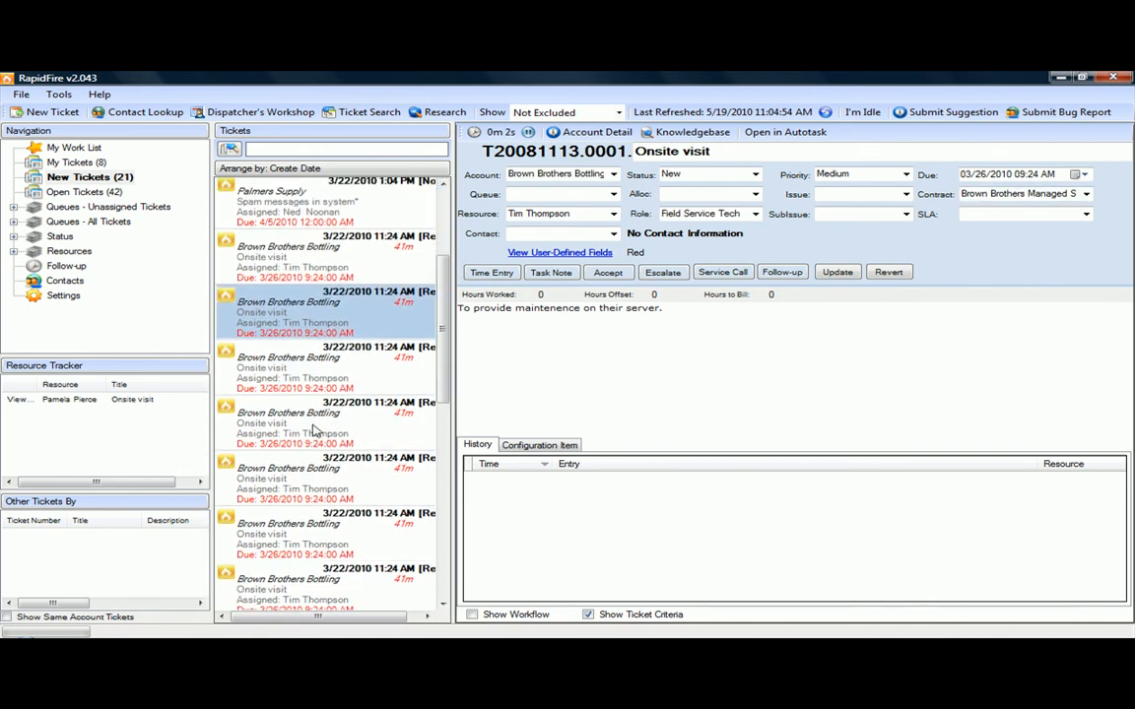
pyautogui.scroll(-3, 312, 487)
pyautogui.scroll(-3, 312, 489)
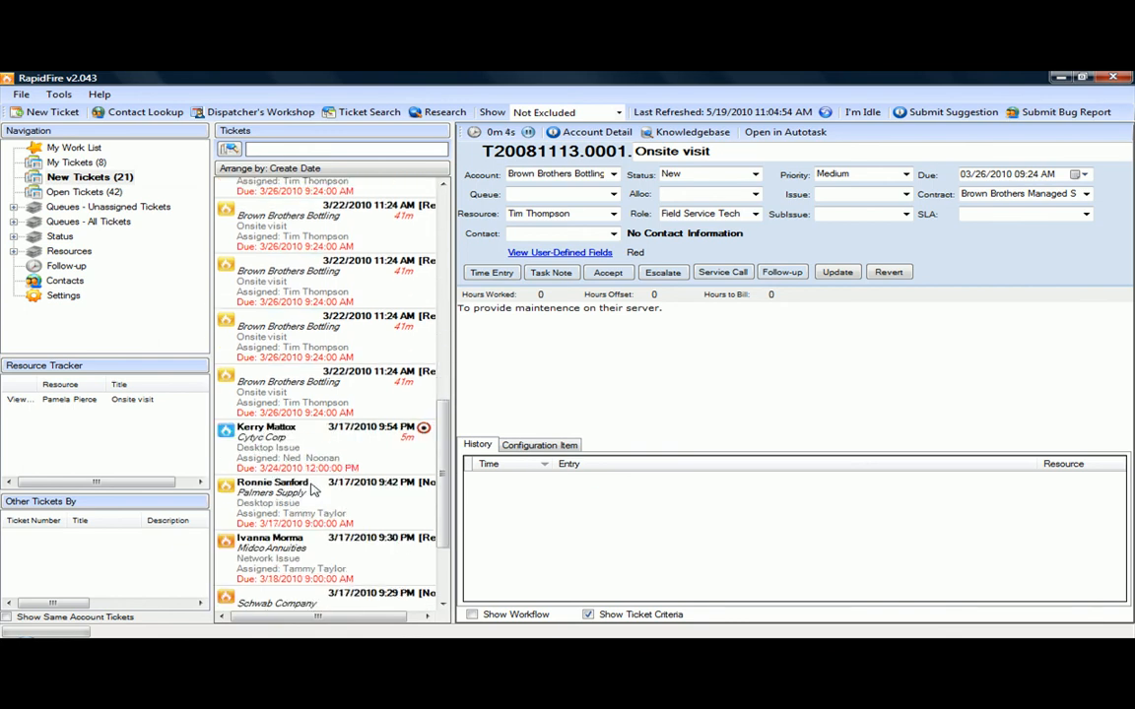
pyautogui.click(298, 461)
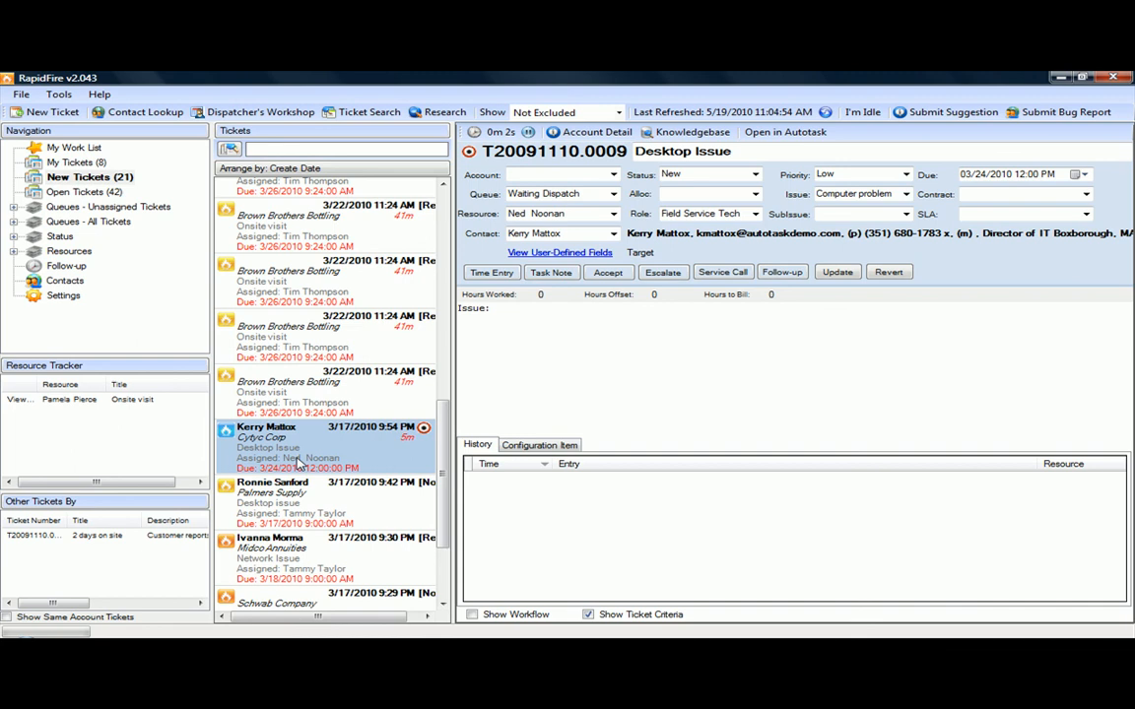
pyautogui.click(326, 510)
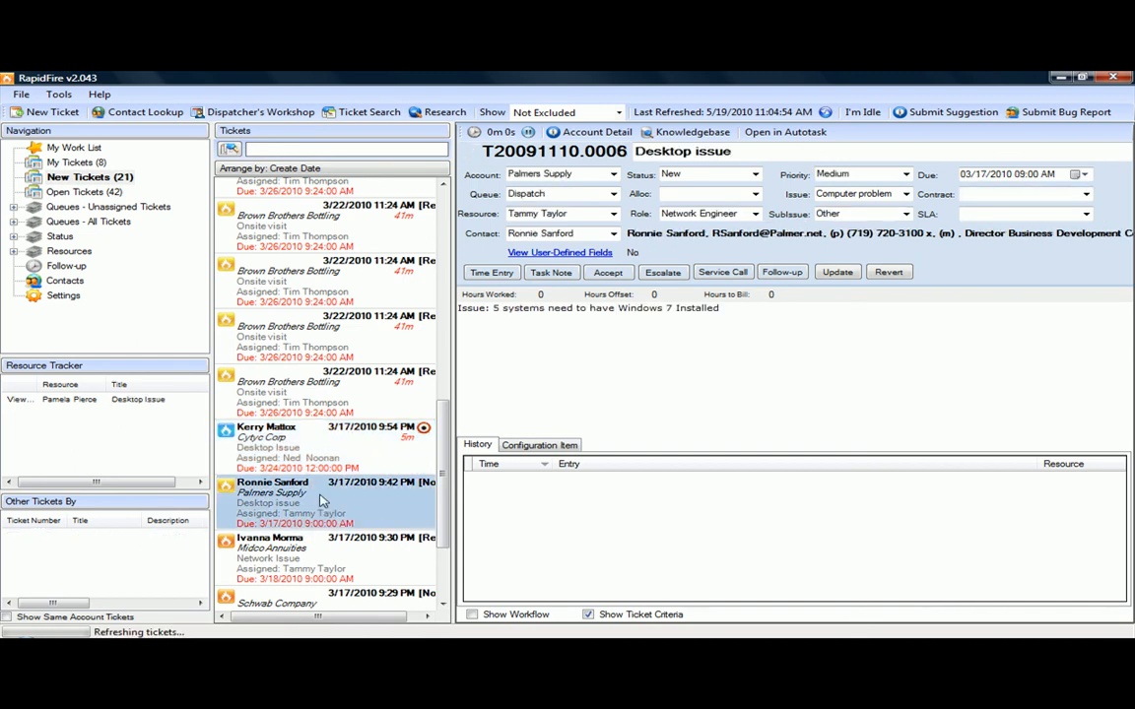
# - Switch to Open Tickets, then expand Status, open the In Progress list and select the 'Virus attack' ticket
pyautogui.click(87, 192)
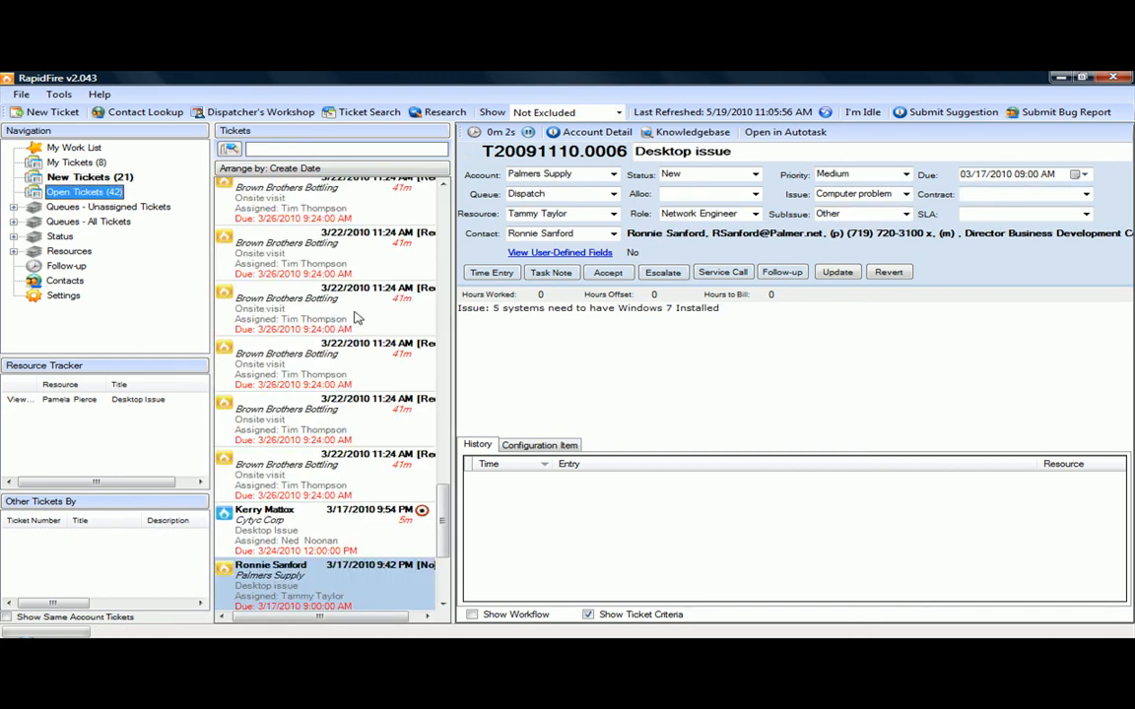
pyautogui.click(357, 319)
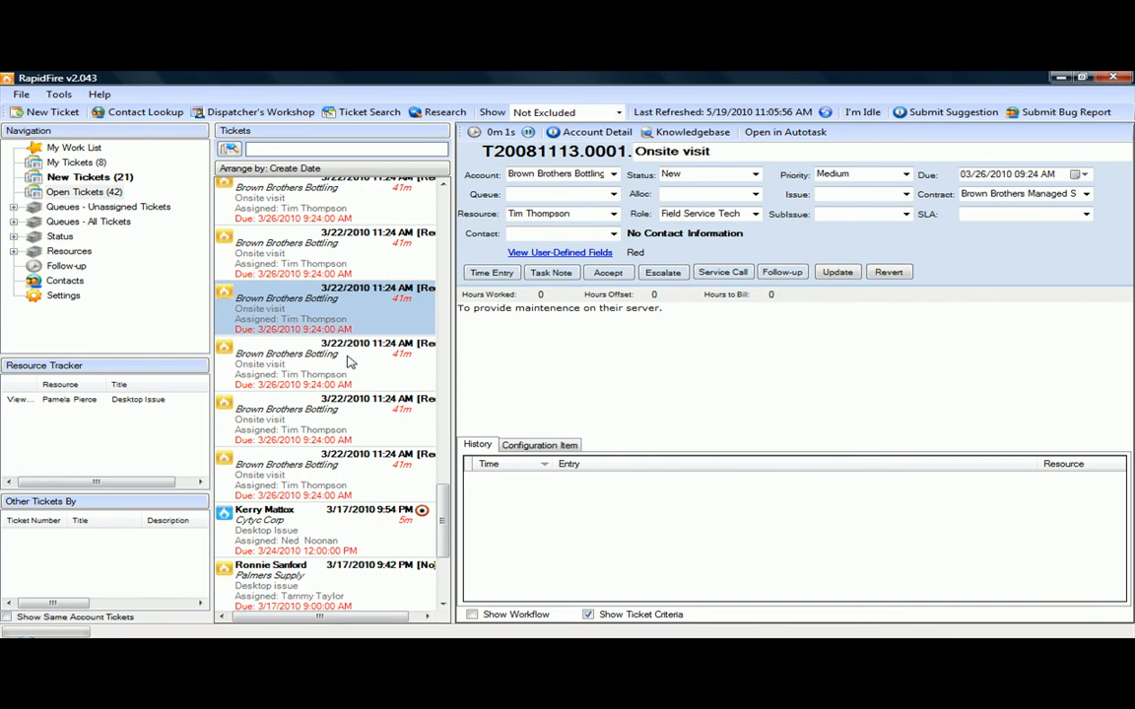
pyautogui.click(13, 236)
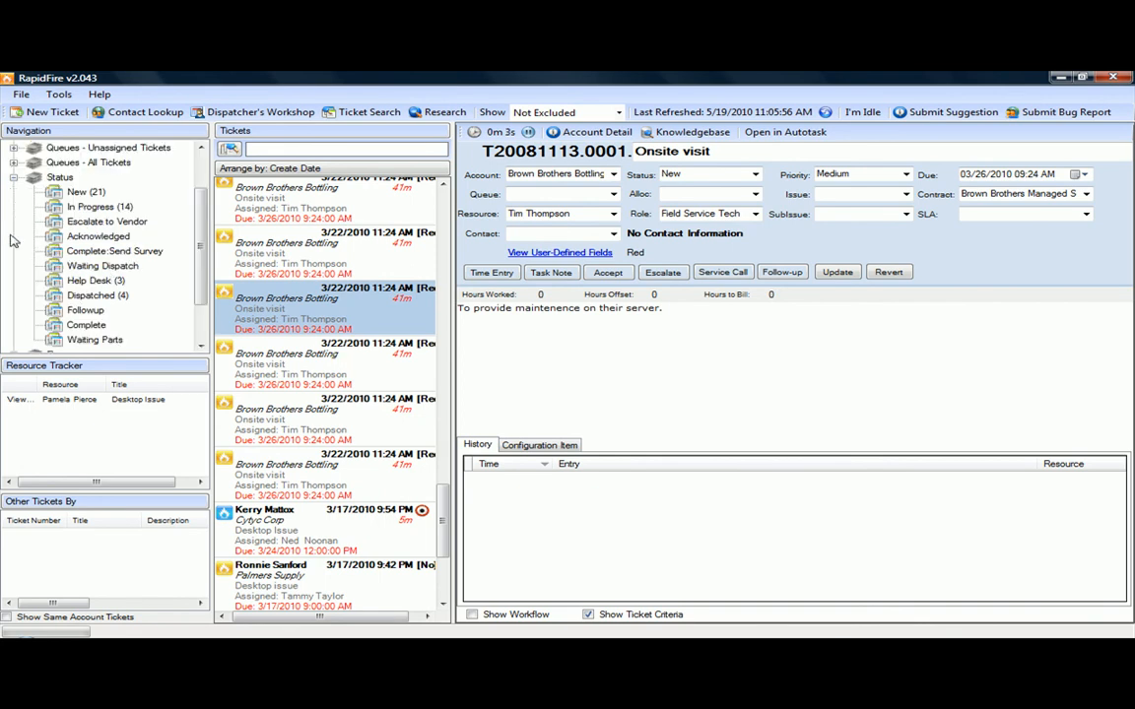
pyautogui.click(94, 208)
pyautogui.click(272, 337)
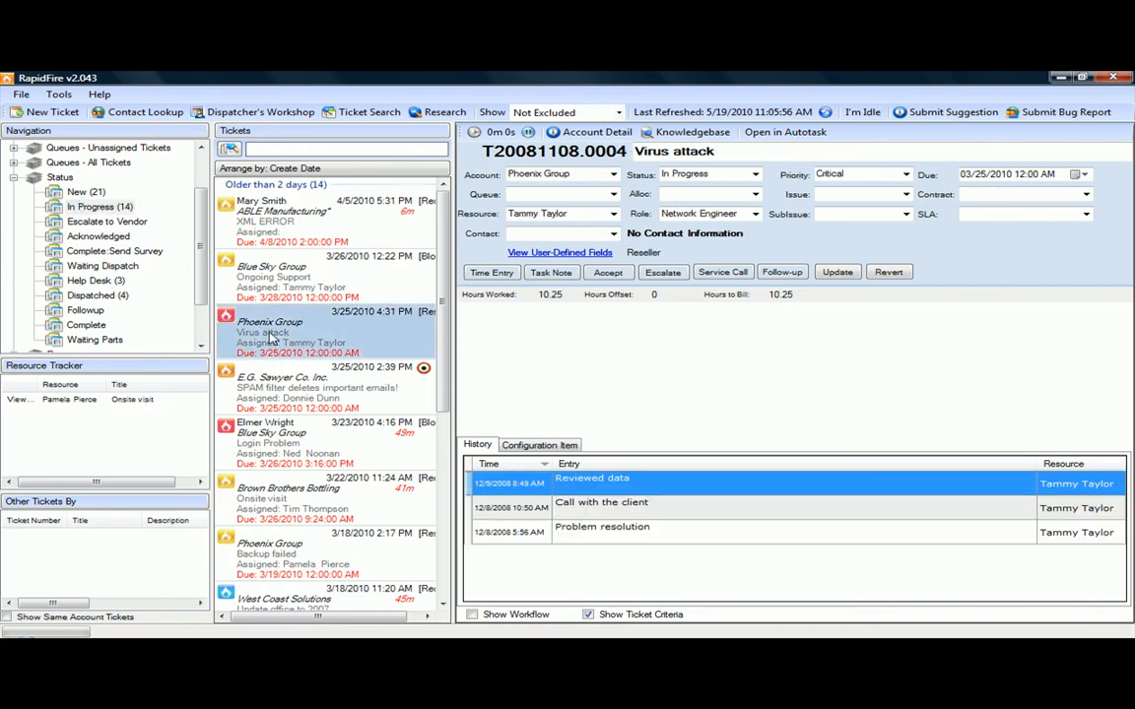